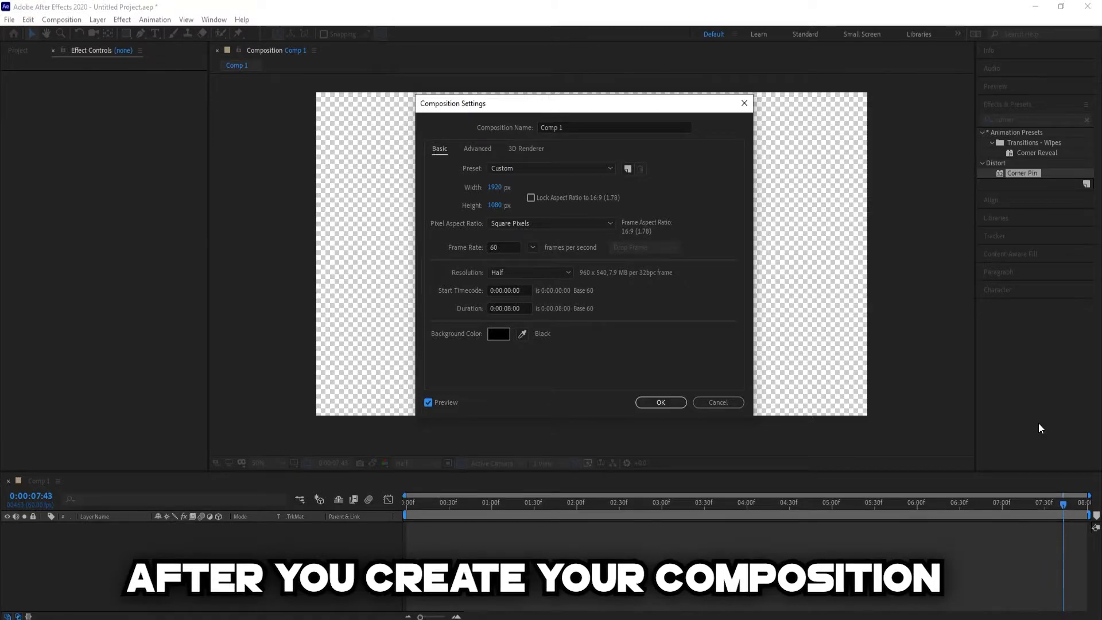
# Create Comp 1 (1920×1080, 60 fps) and begin a new solid named Background
pyautogui.click(663, 401)
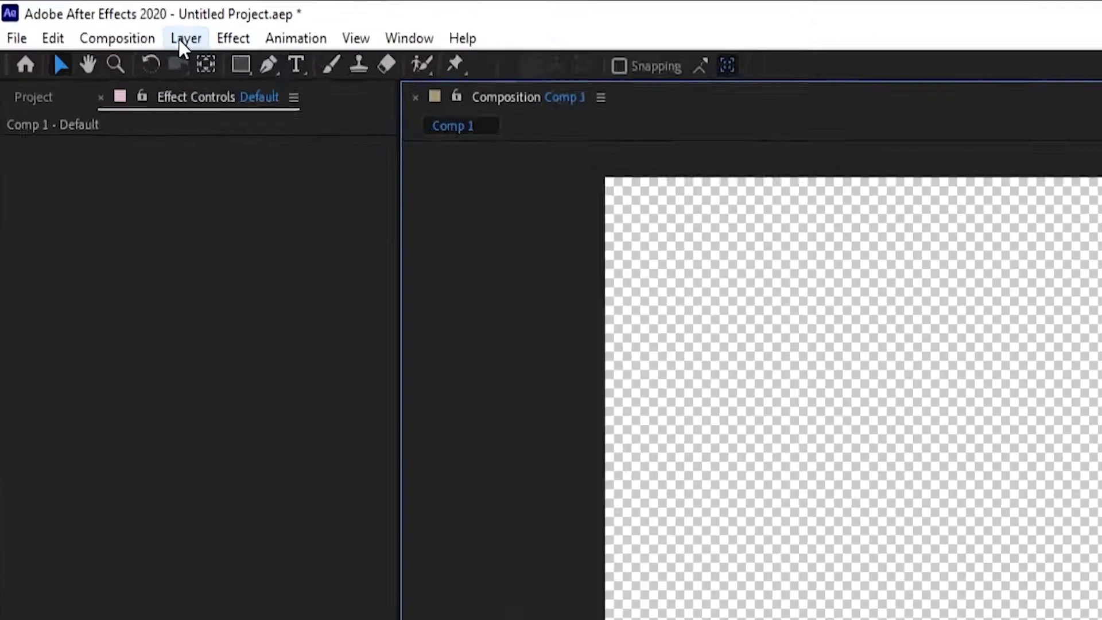
pyautogui.click(98, 20)
pyautogui.moveTo(128, 38)
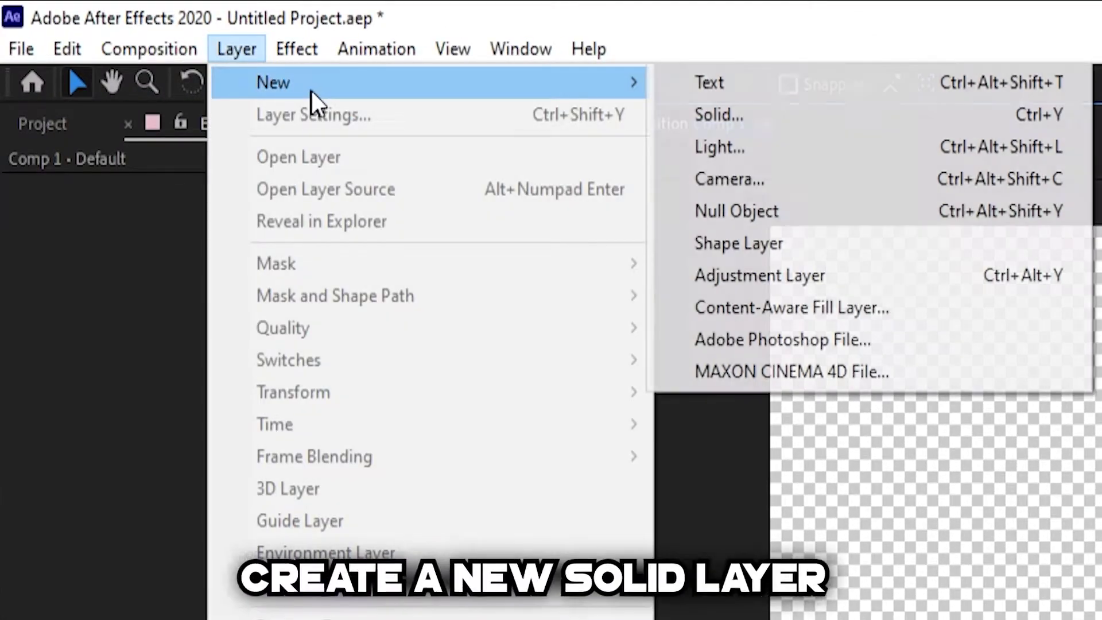
pyautogui.click(755, 130)
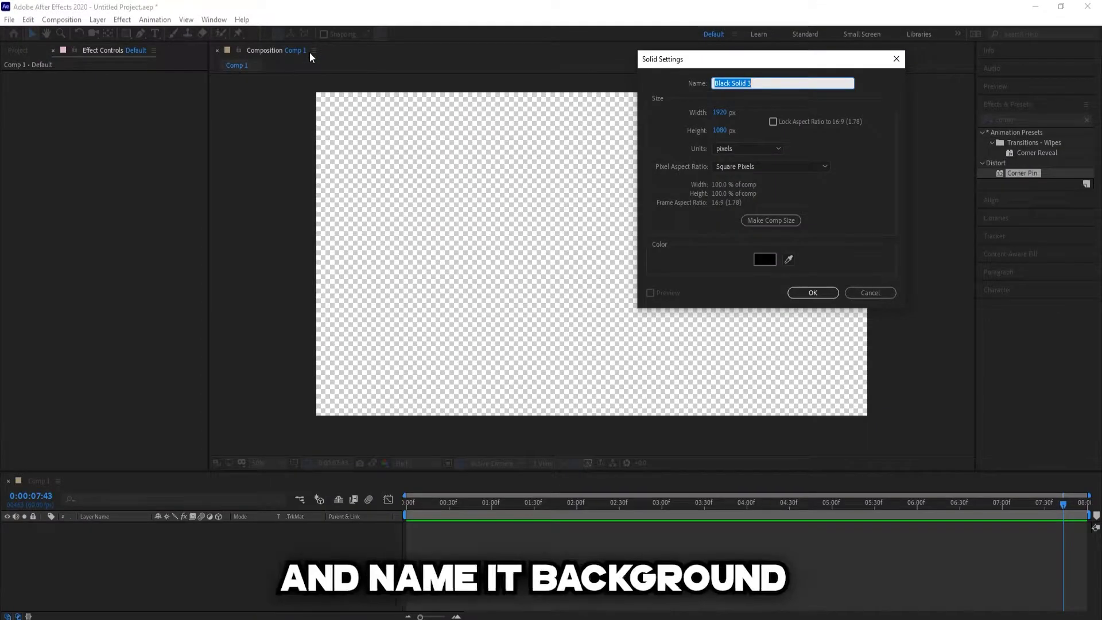
pyautogui.write('Background')
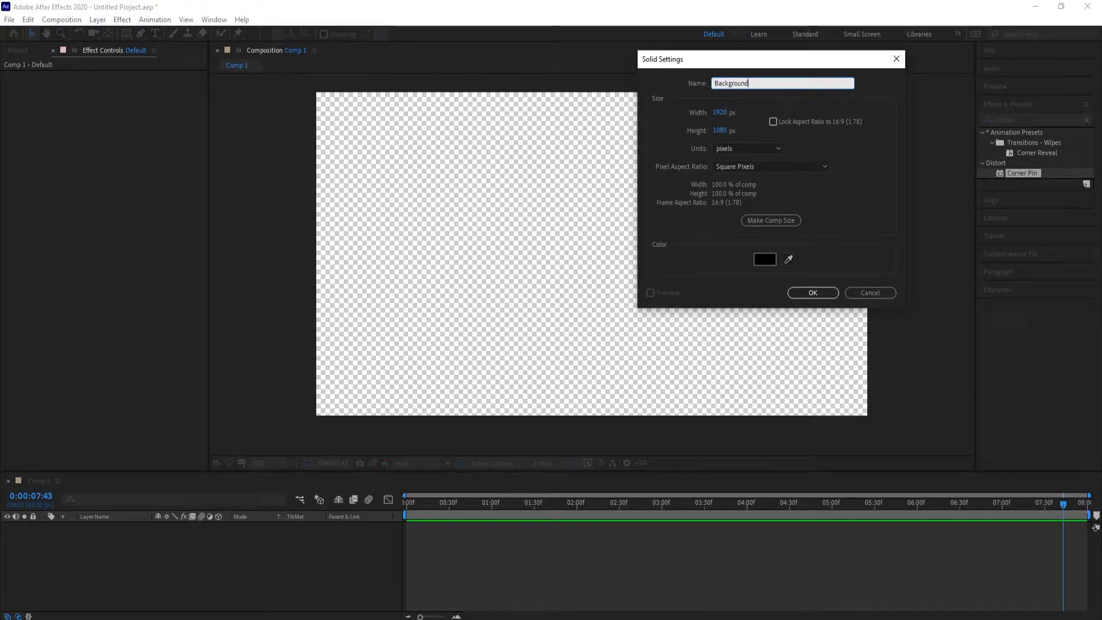
# Add the Background solid and apply Gradient Ramp to it
pyautogui.click(807, 293)
pyautogui.click(1075, 119)
pyautogui.write('Gr')
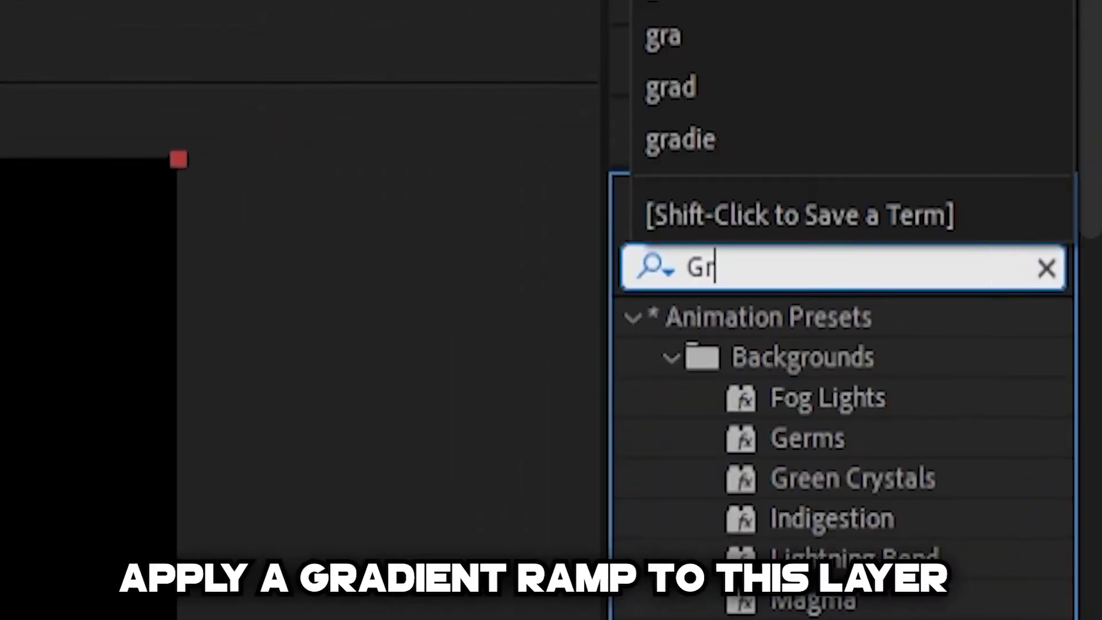
pyautogui.write('adient')
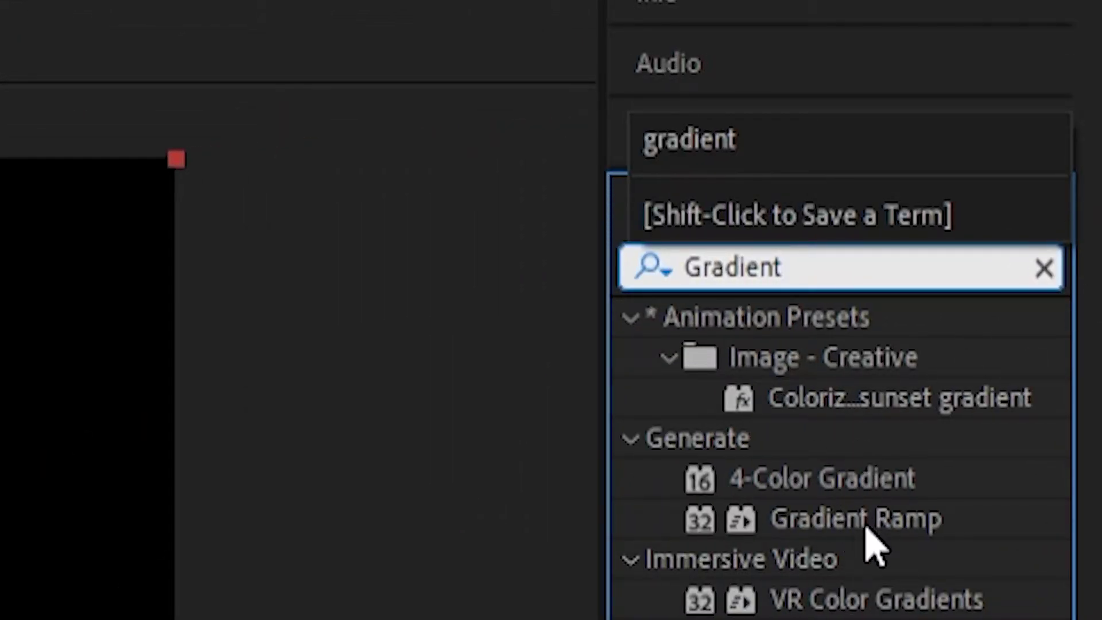
pyautogui.moveTo(883, 524); pyautogui.dragTo(0, 387)
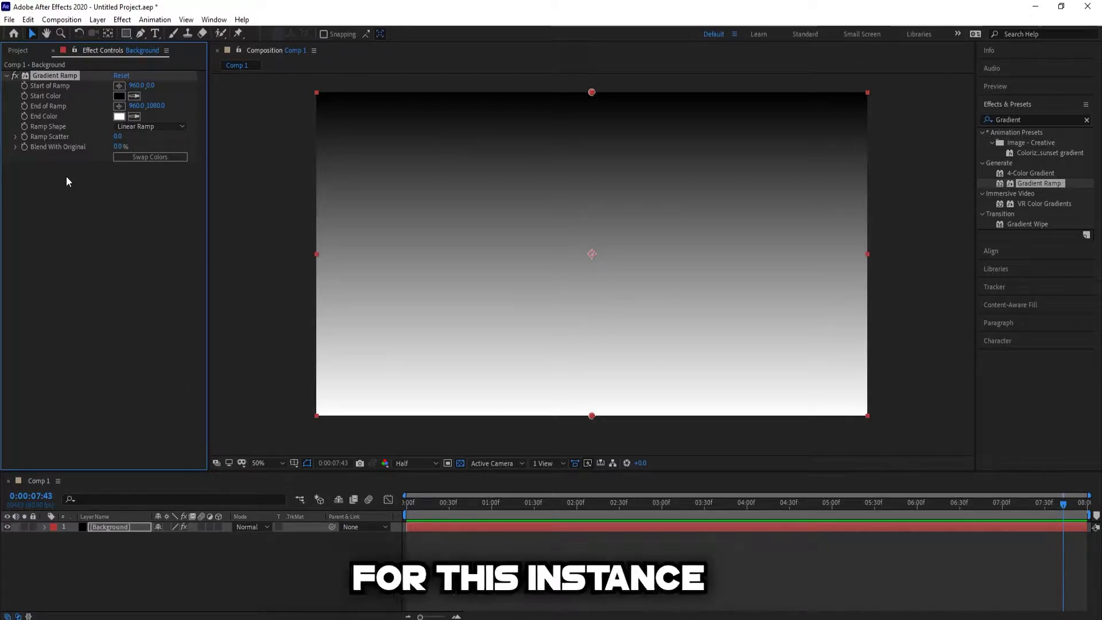
# Set the gradient's start colour to bright red F53131 and end colour to dark red
pyautogui.click(119, 97)
pyautogui.click(820, 192)
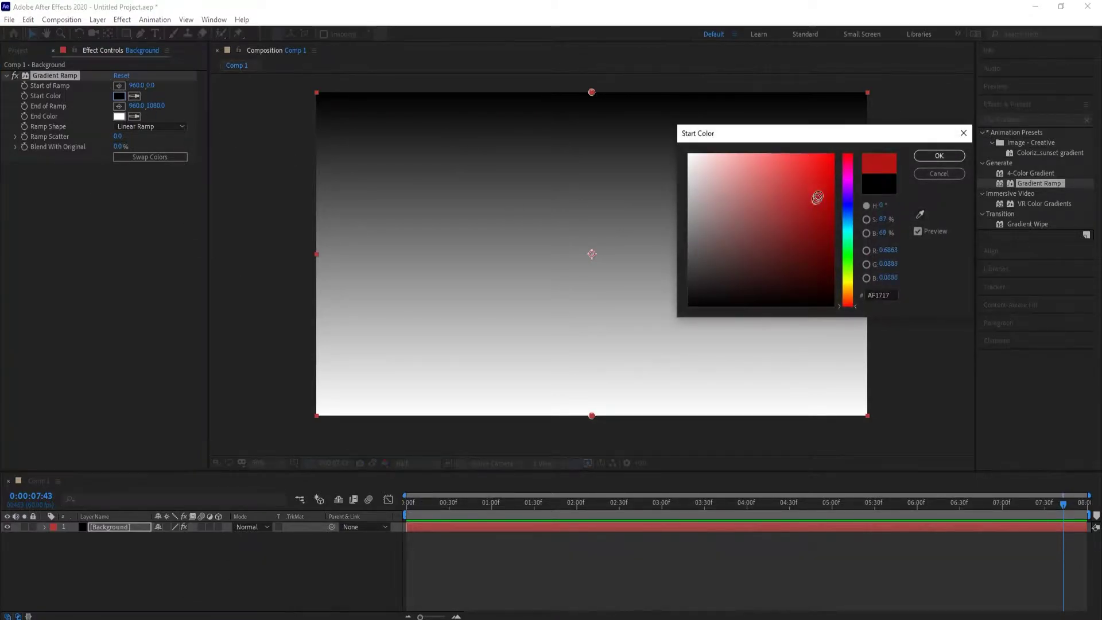
pyautogui.click(805, 159)
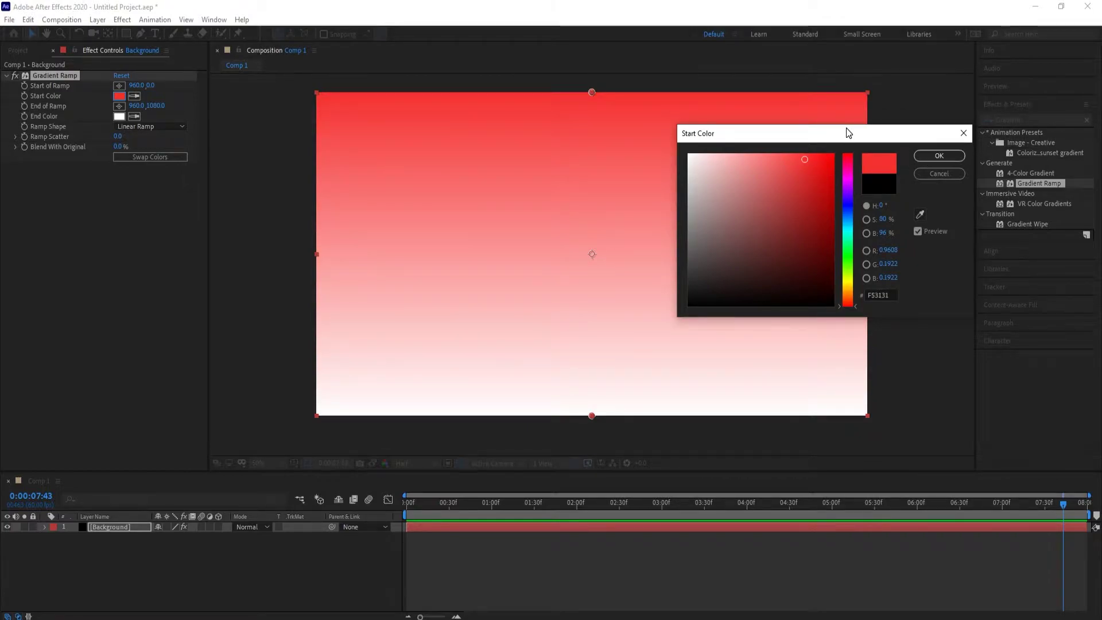
pyautogui.press('Return')
pyautogui.click(120, 116)
pyautogui.click(828, 256)
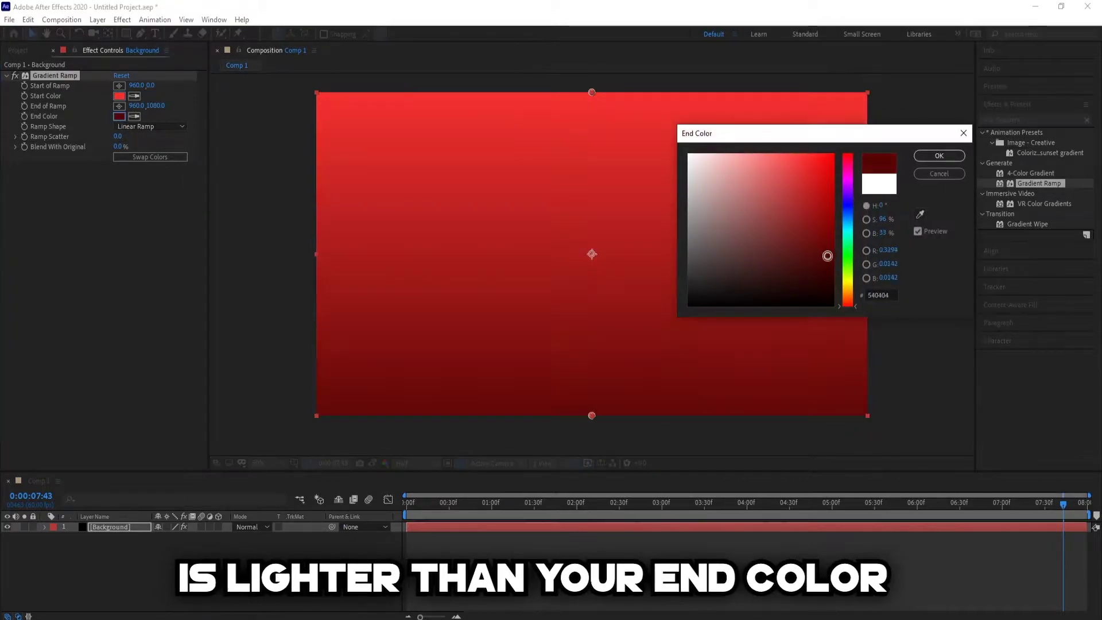
pyautogui.moveTo(827, 256); pyautogui.dragTo(830, 271)
pyautogui.click(935, 156)
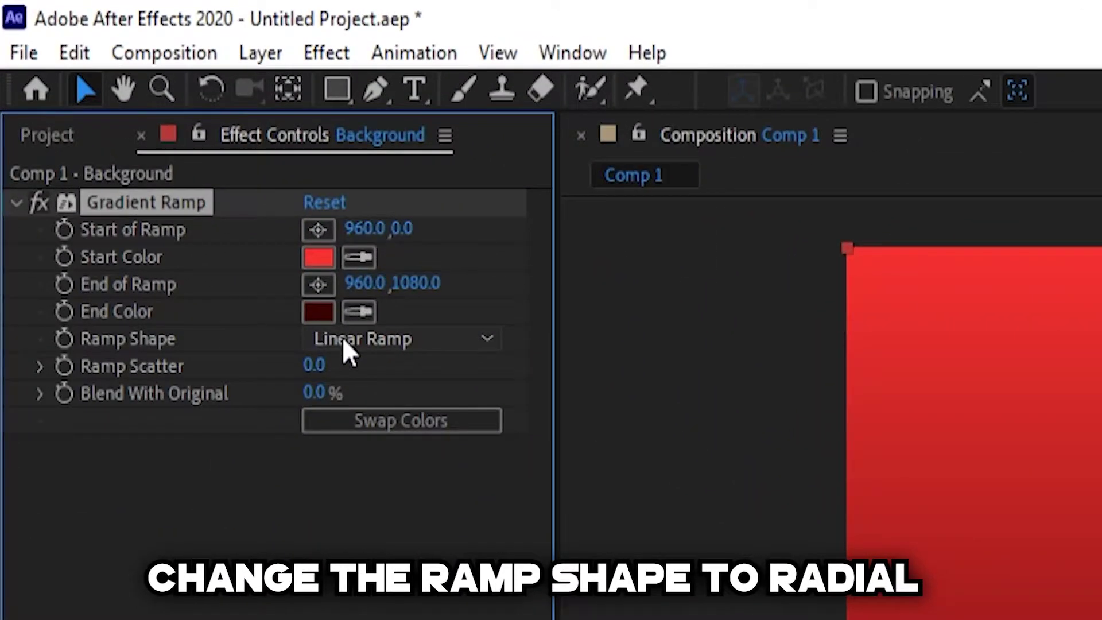
# Make the gradient a Radial Ramp with about 196.7 scatter, running top-left to bottom-right
pyautogui.click(310, 304)
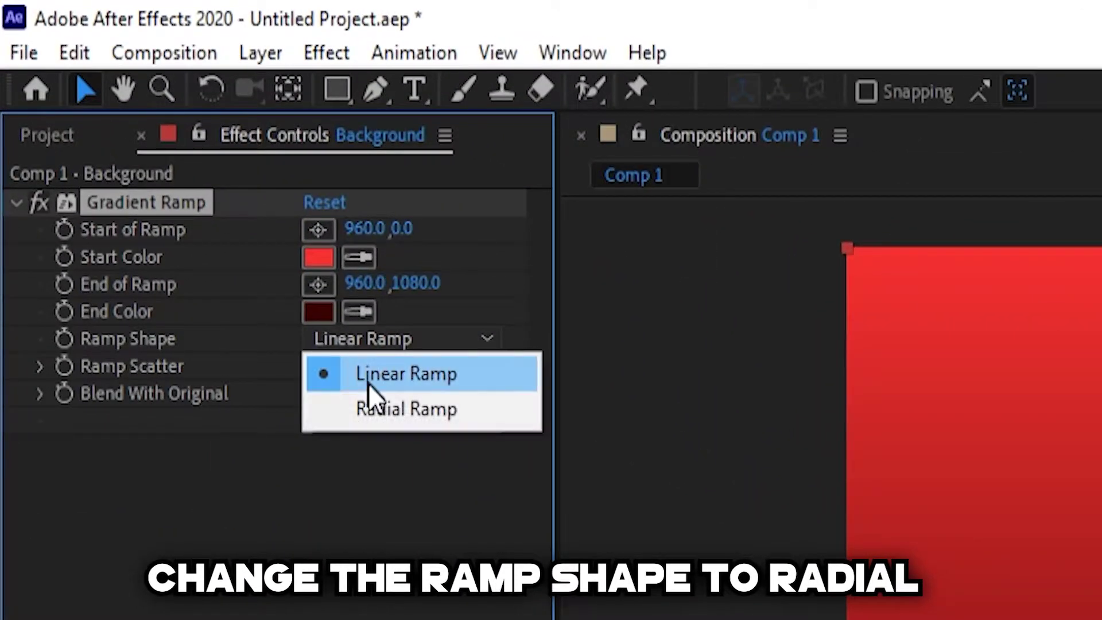
pyautogui.click(330, 371)
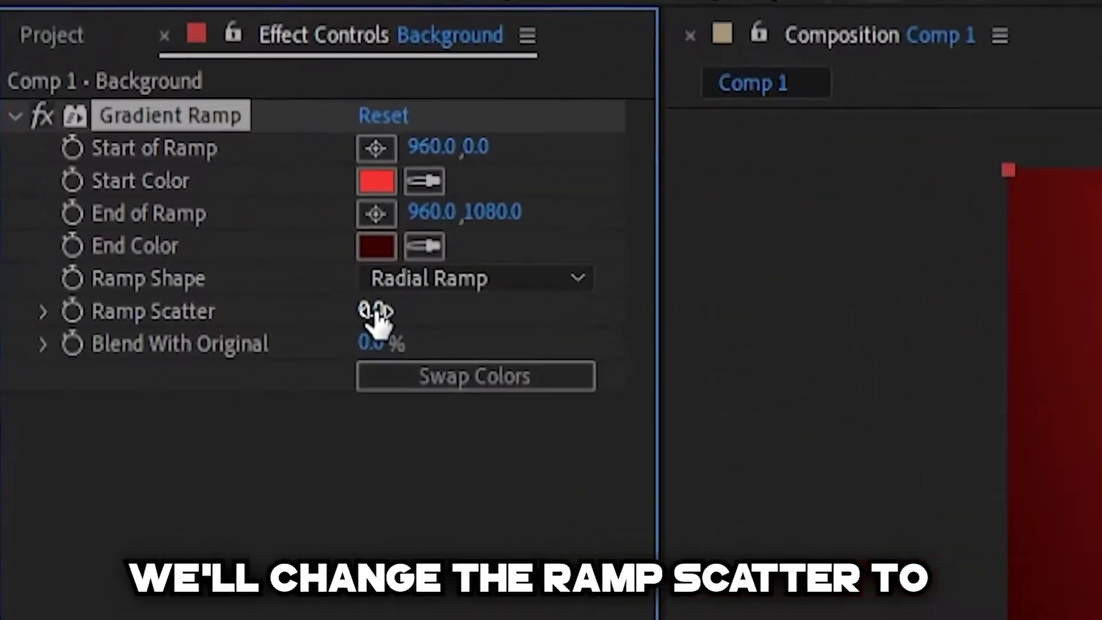
pyautogui.moveTo(118, 136); pyautogui.dragTo(298, 138)
pyautogui.moveTo(1087, 350); pyautogui.dragTo(1101, 351)
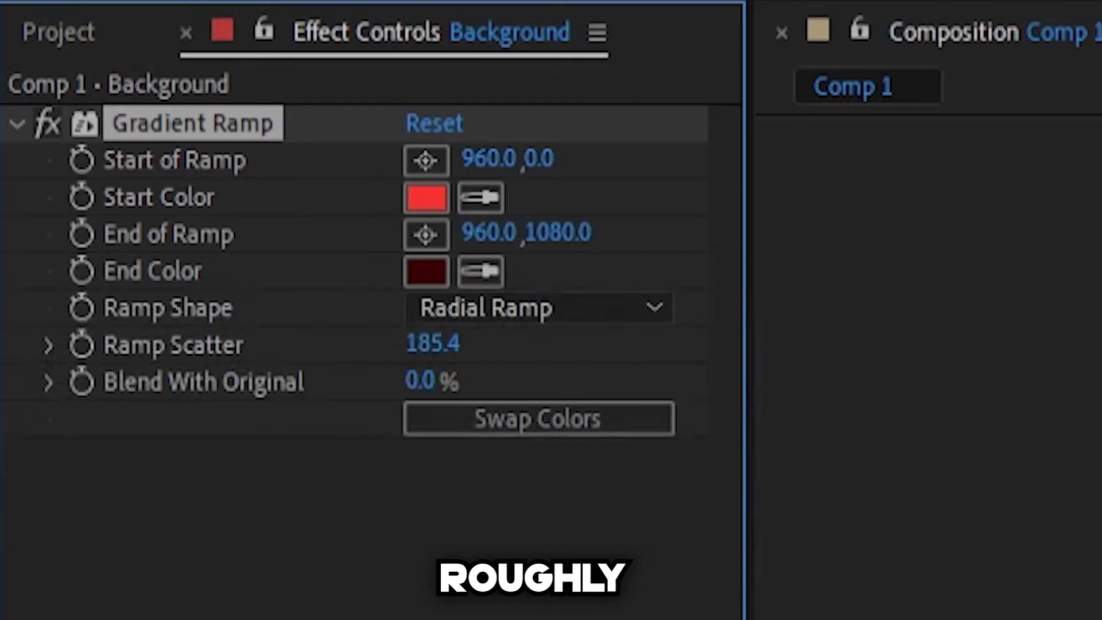
pyautogui.moveTo(450, 345); pyautogui.dragTo(635, 287)
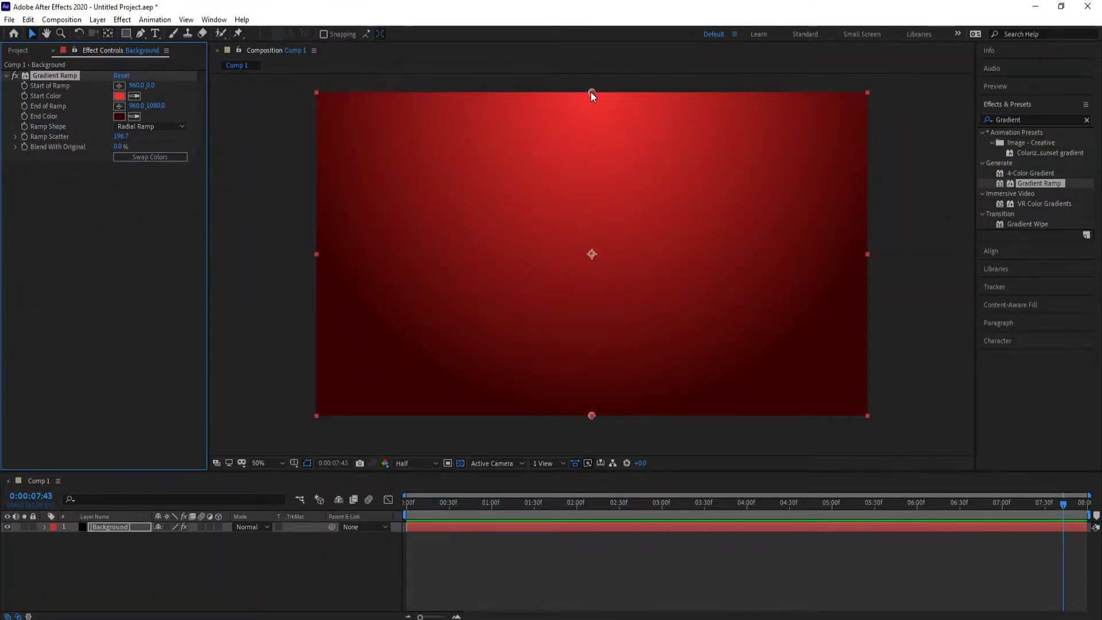
pyautogui.moveTo(591, 92); pyautogui.dragTo(302, 109)
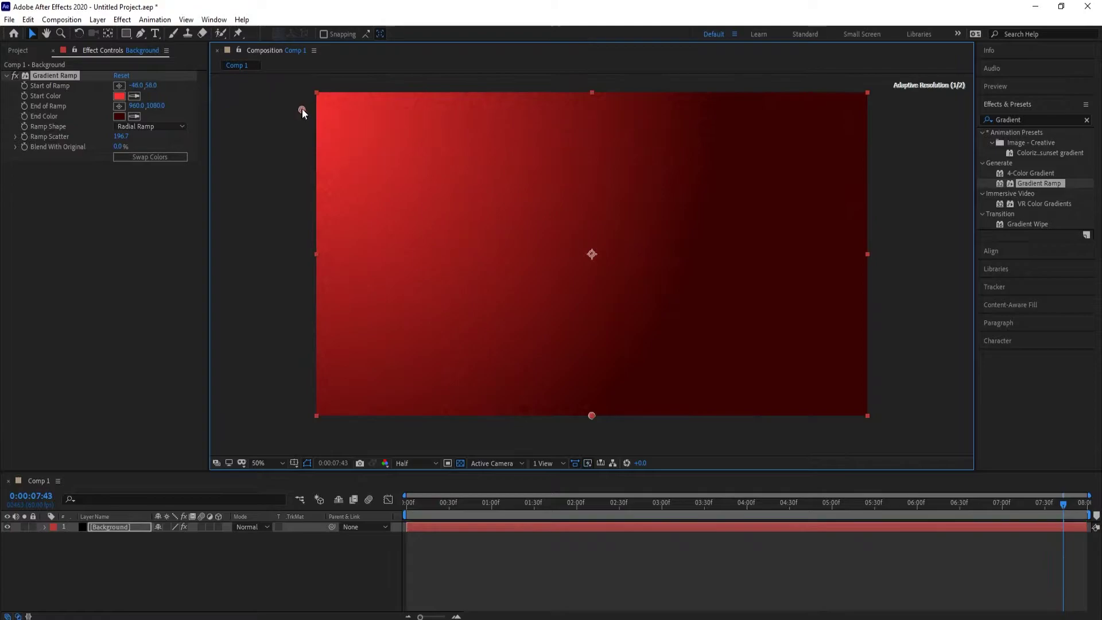
pyautogui.moveTo(590, 417); pyautogui.dragTo(881, 425)
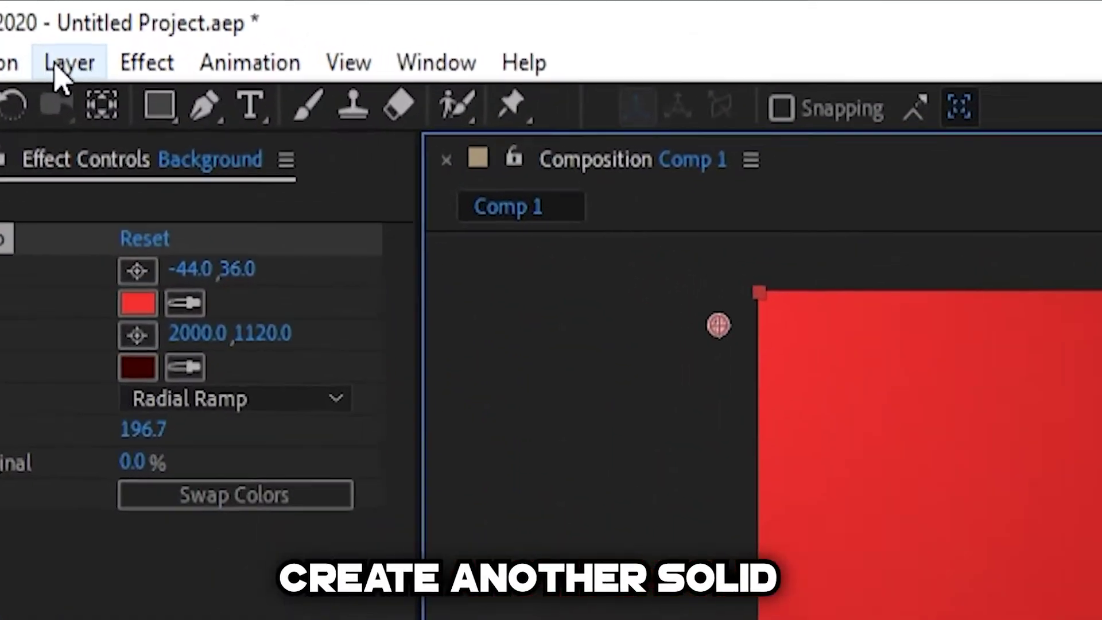
# Create a new solid layer named Center light
pyautogui.click(98, 19)
pyautogui.moveTo(109, 129)
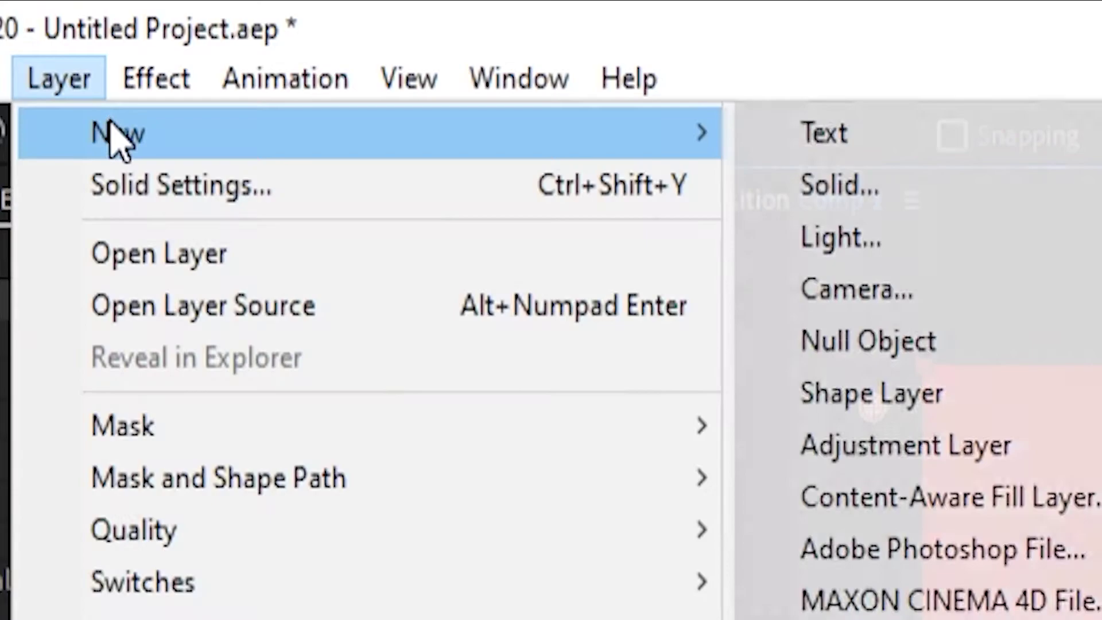
pyautogui.click(991, 192)
pyautogui.moveTo(756, 62); pyautogui.dragTo(576, 120)
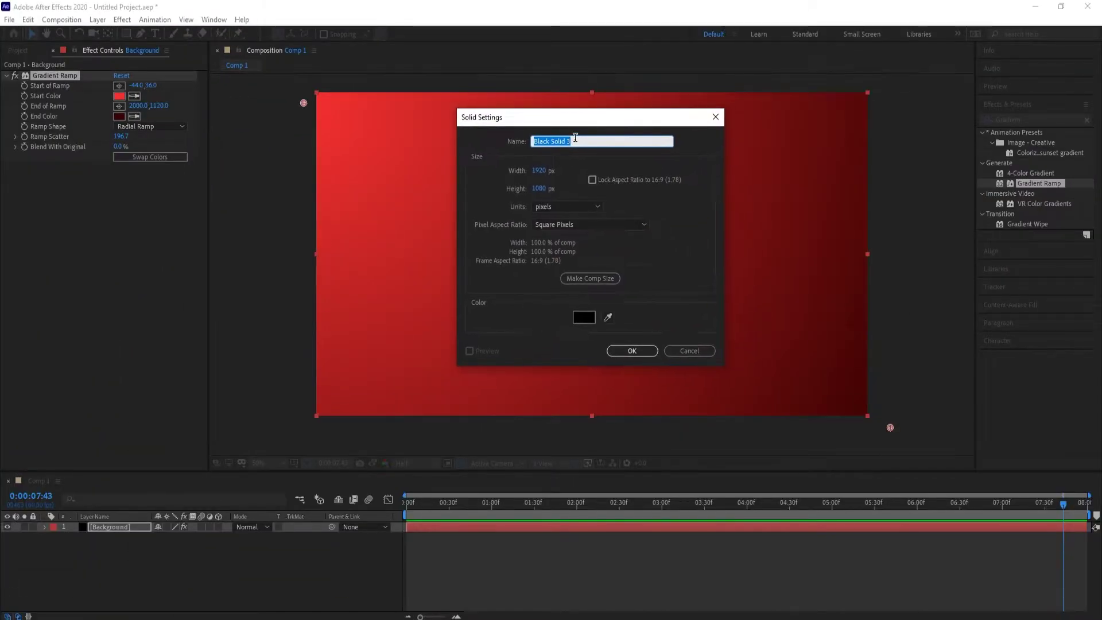
pyautogui.write('Center light')
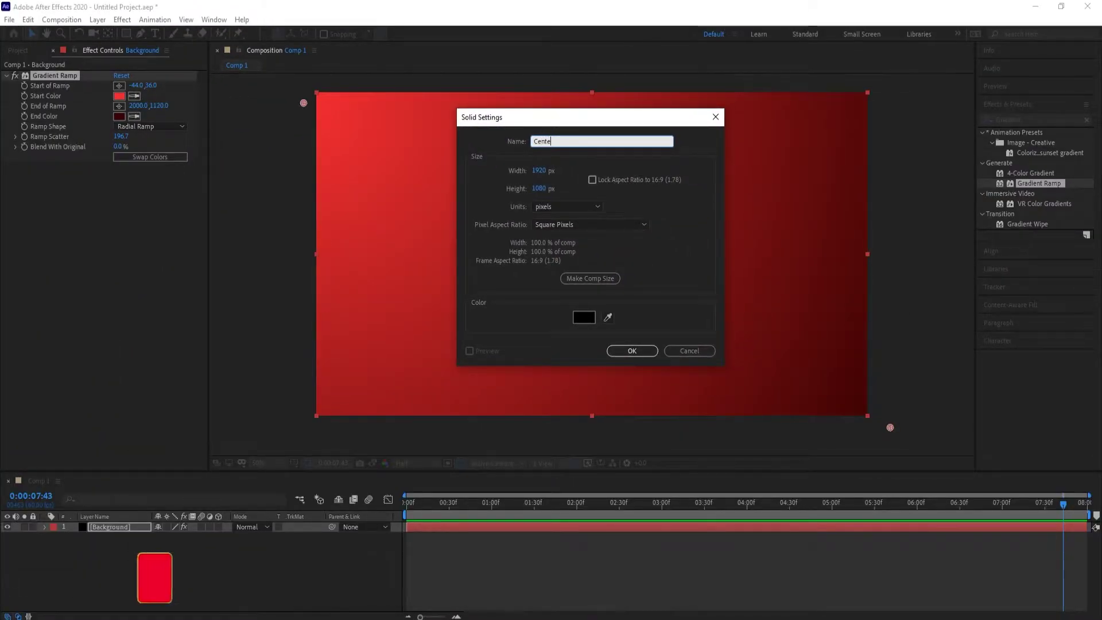
pyautogui.press('Return')
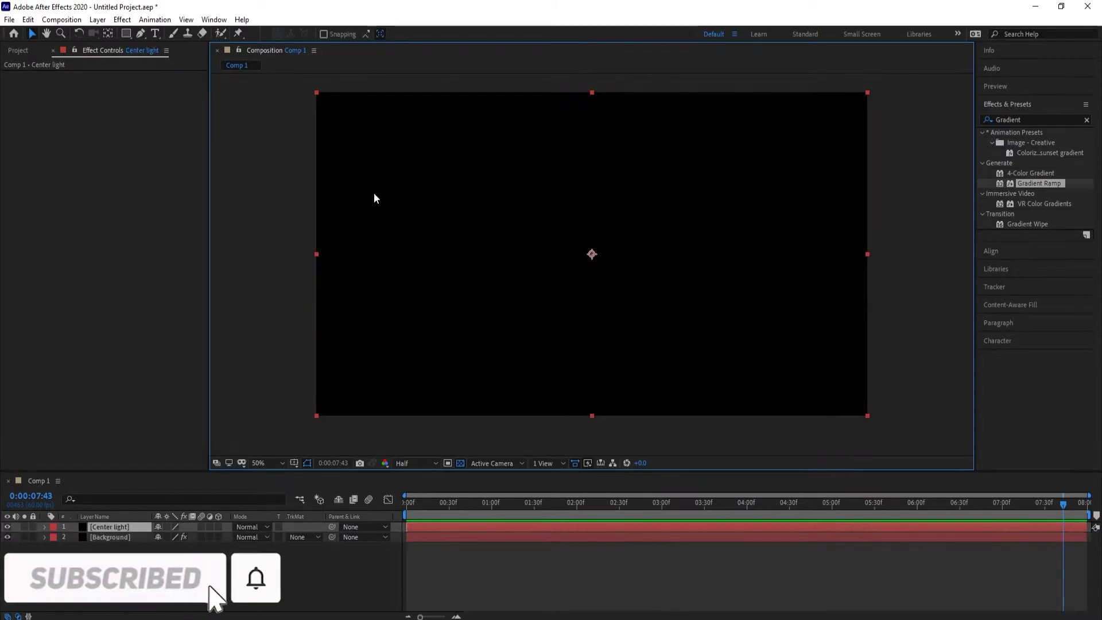
# Apply a Fill effect to Center light with colour FFC000
pyautogui.click(1087, 121)
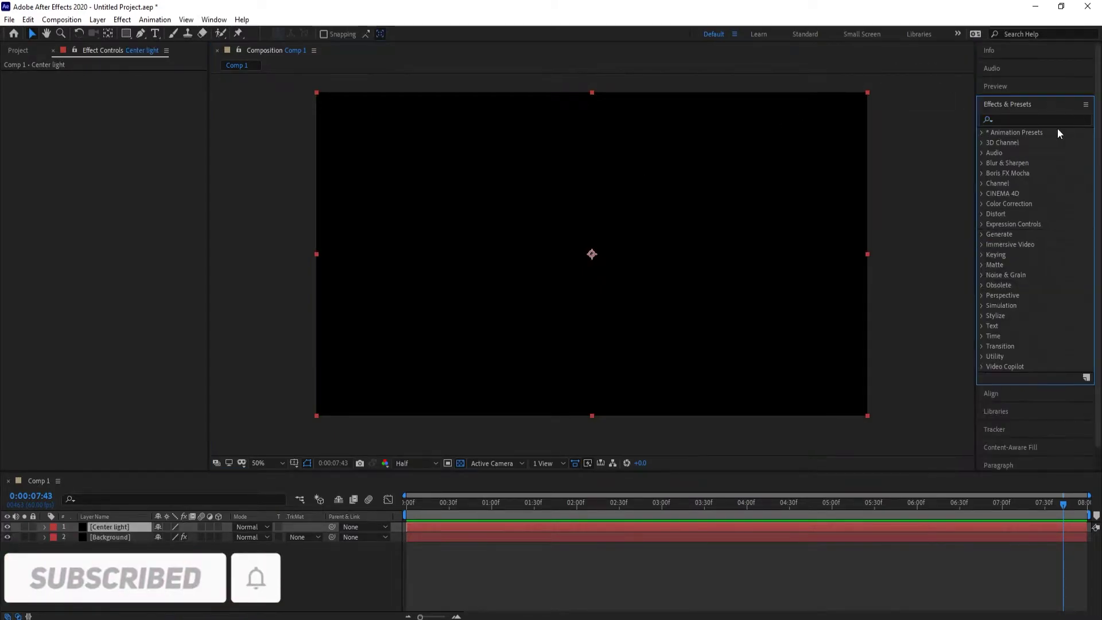
pyautogui.write('fill')
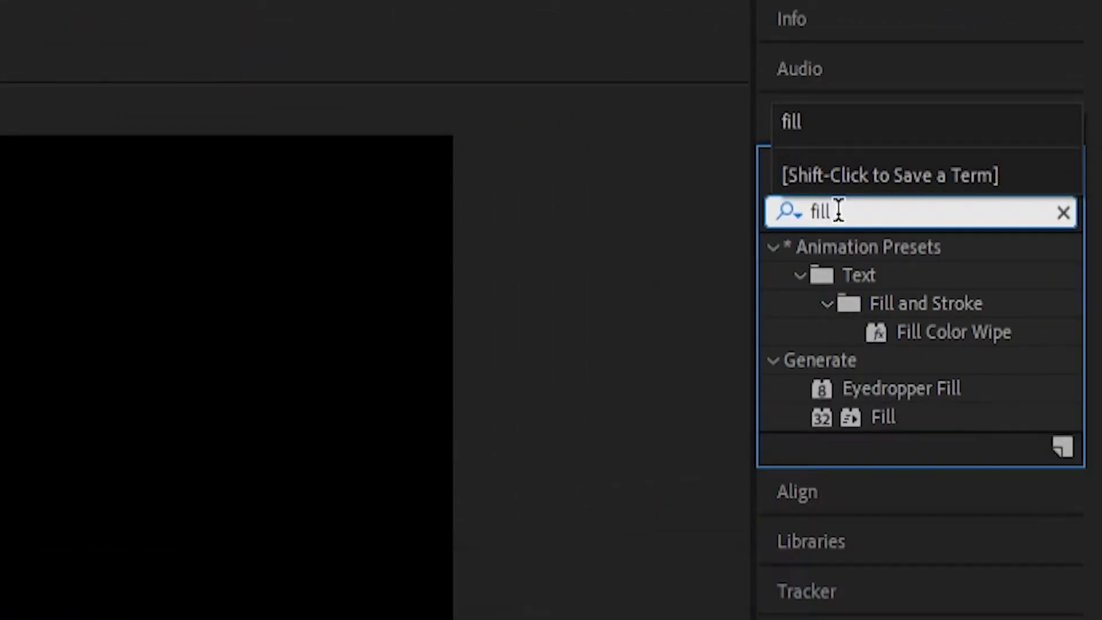
pyautogui.moveTo(884, 417); pyautogui.dragTo(216, 483)
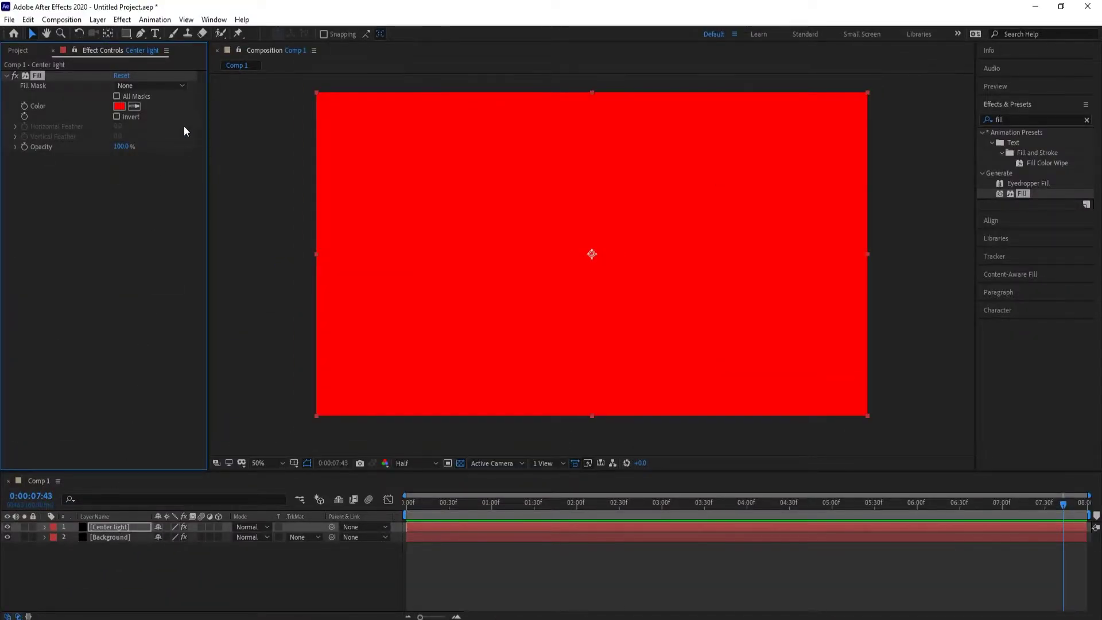
pyautogui.click(119, 106)
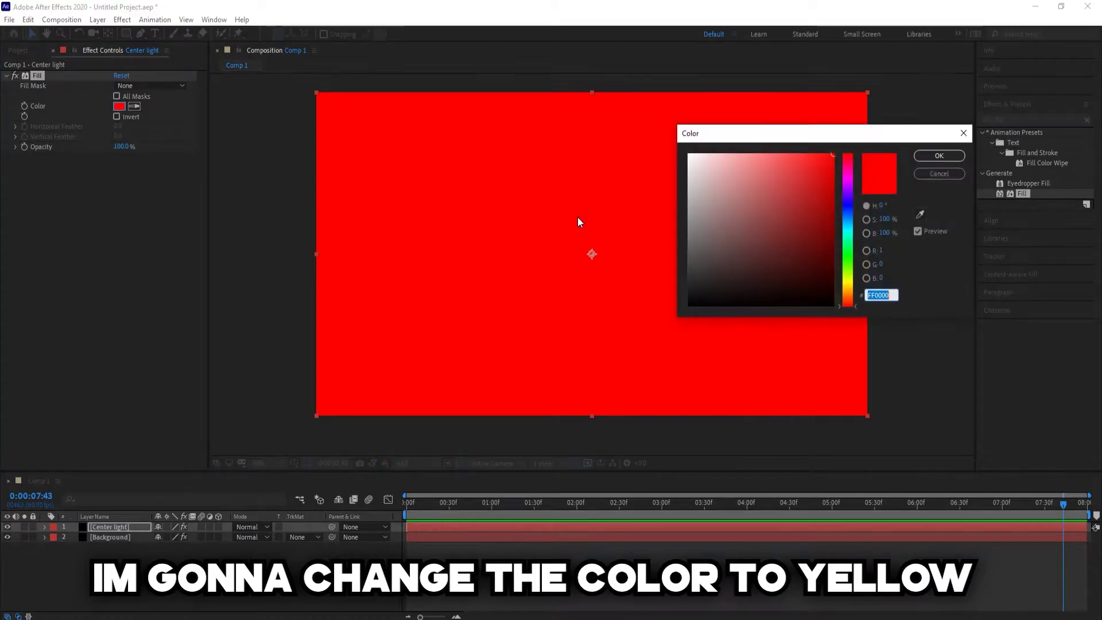
pyautogui.moveTo(848, 306); pyautogui.dragTo(848, 287)
pyautogui.click(953, 155)
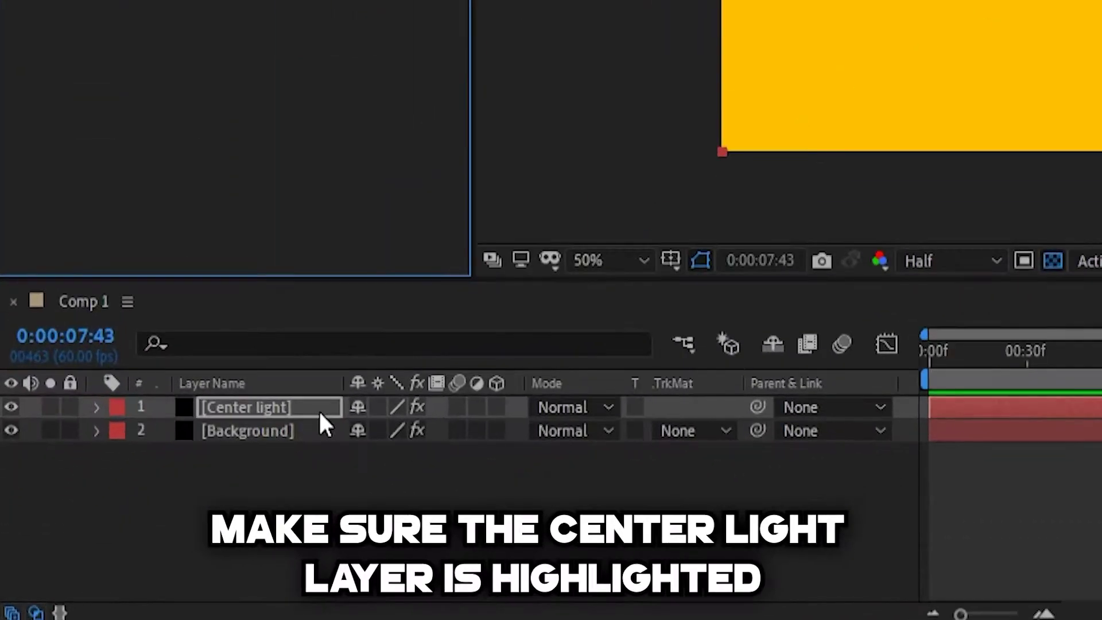
# Rotate the Center light layer to 45°
pyautogui.press('r')
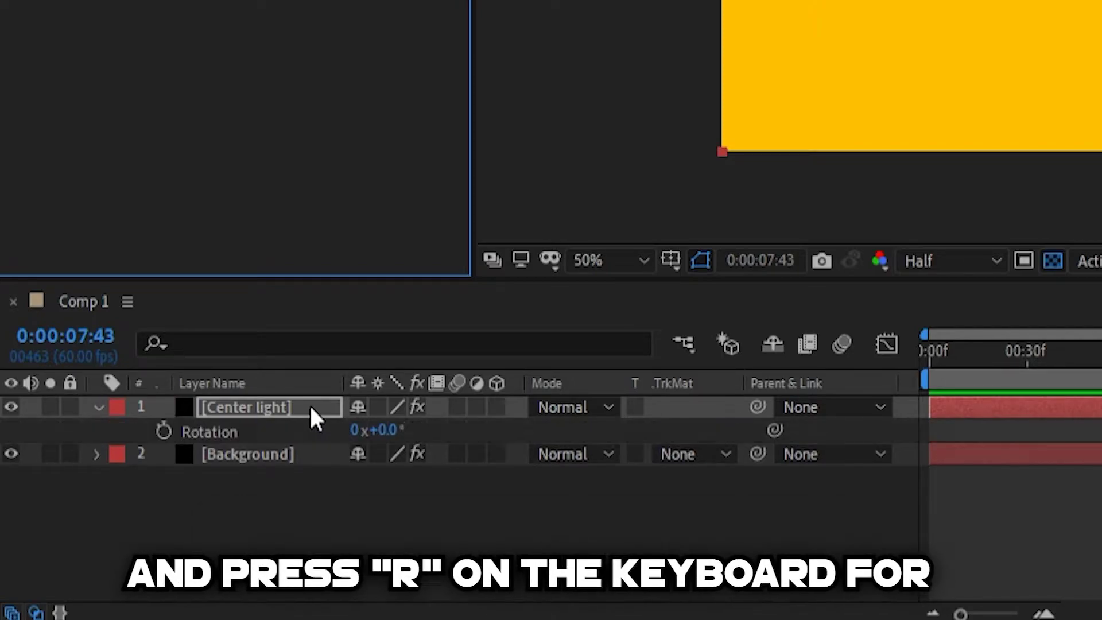
pyautogui.click(385, 431)
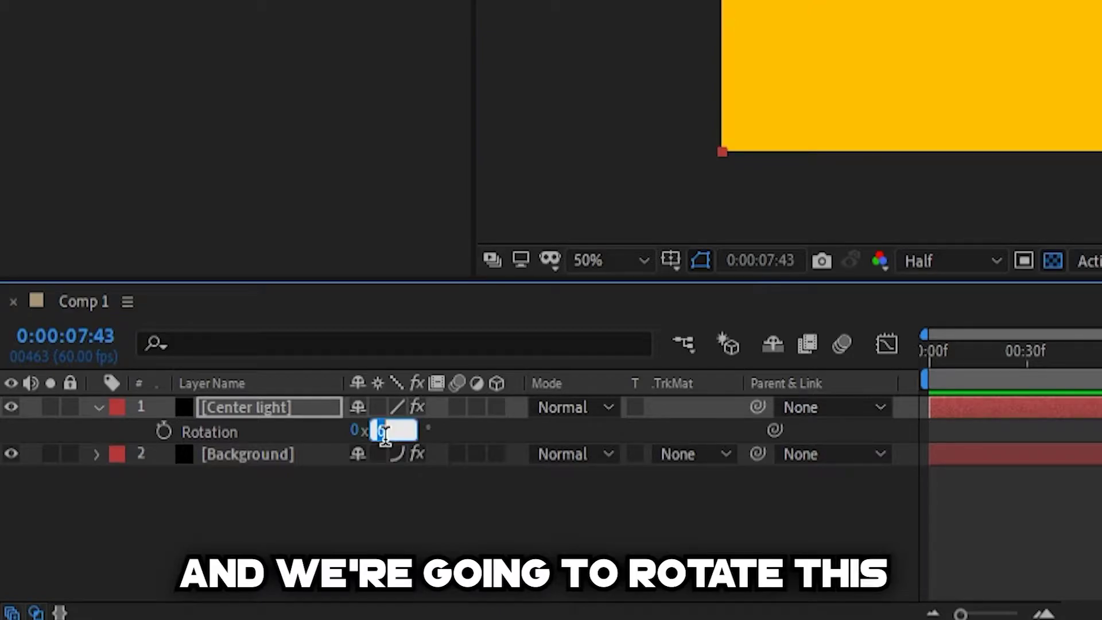
pyautogui.write('45')
pyautogui.press('Return')
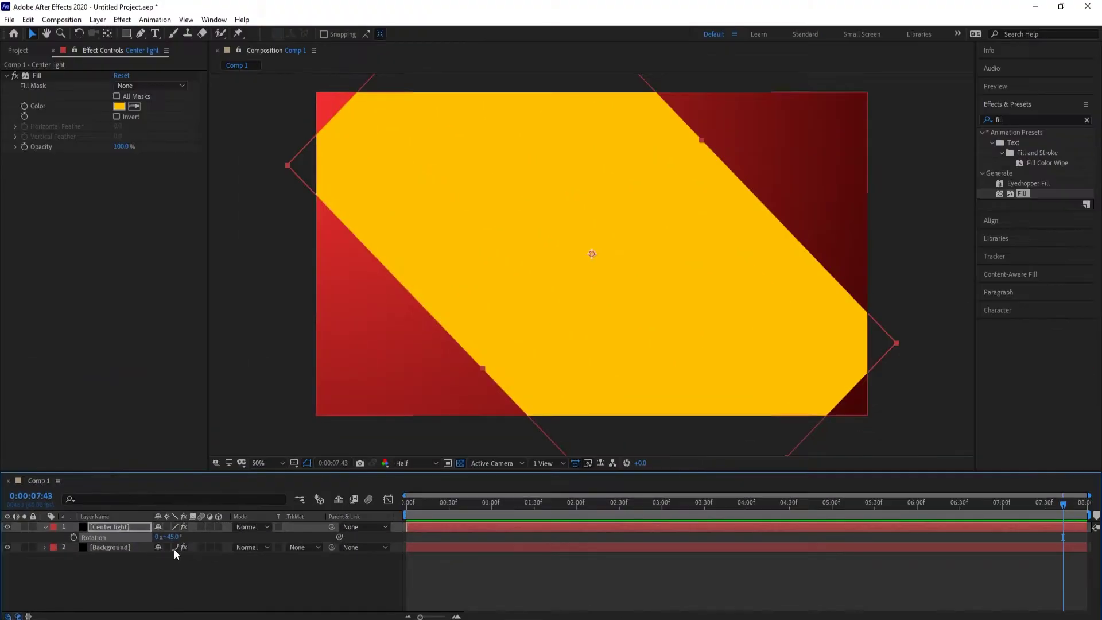
pyautogui.click(174, 549)
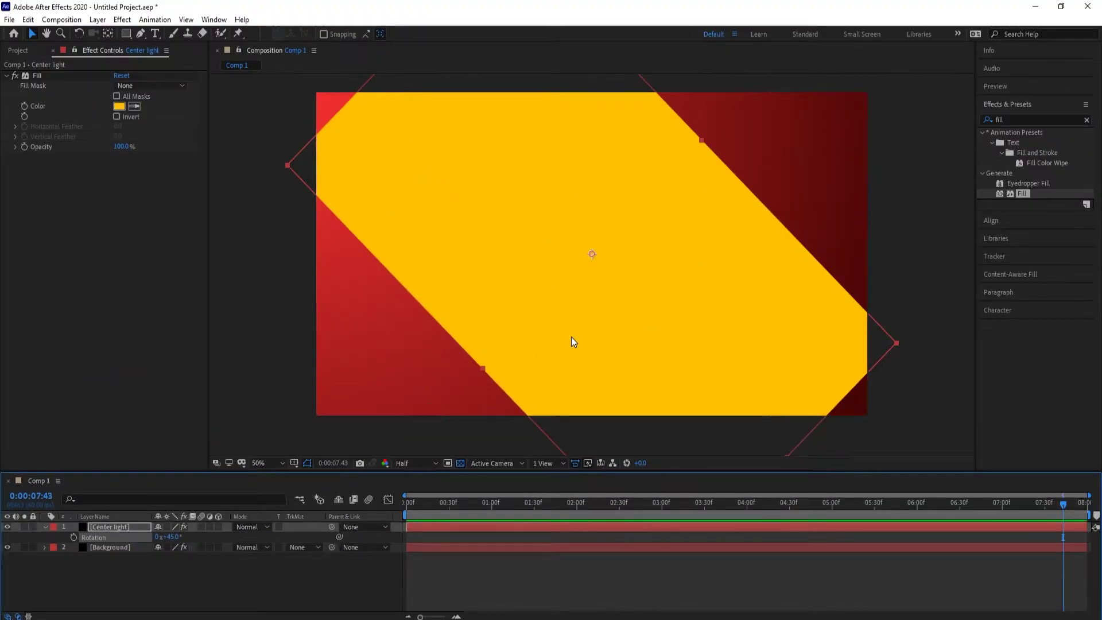
# Scale the Center light layer up to 216%
pyautogui.press('s')
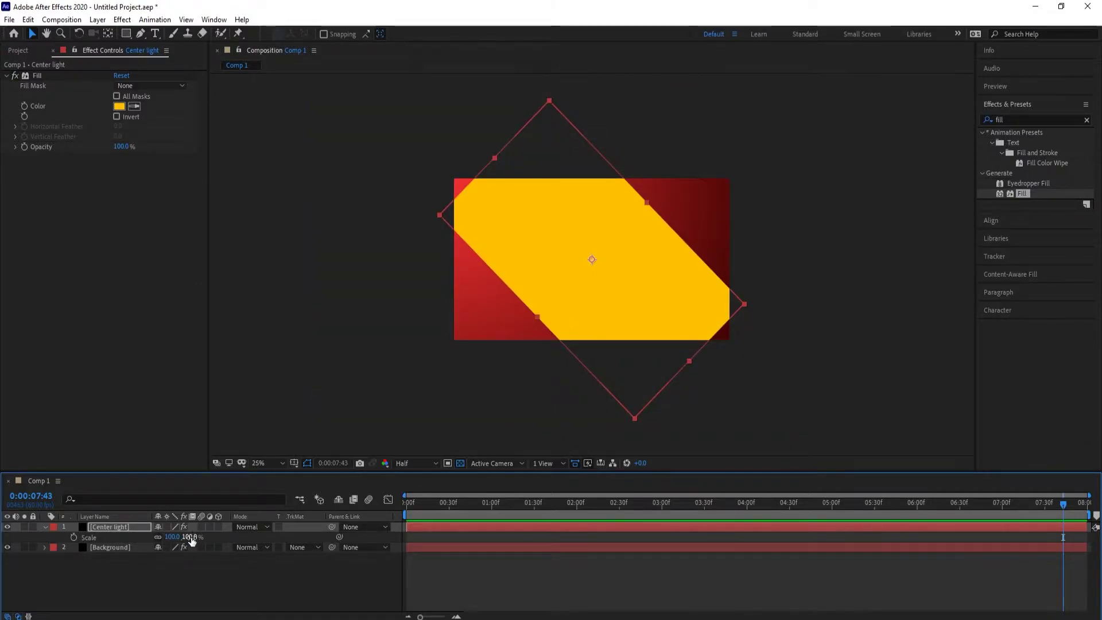
pyautogui.moveTo(189, 537); pyautogui.dragTo(254, 533)
pyautogui.click(470, 216)
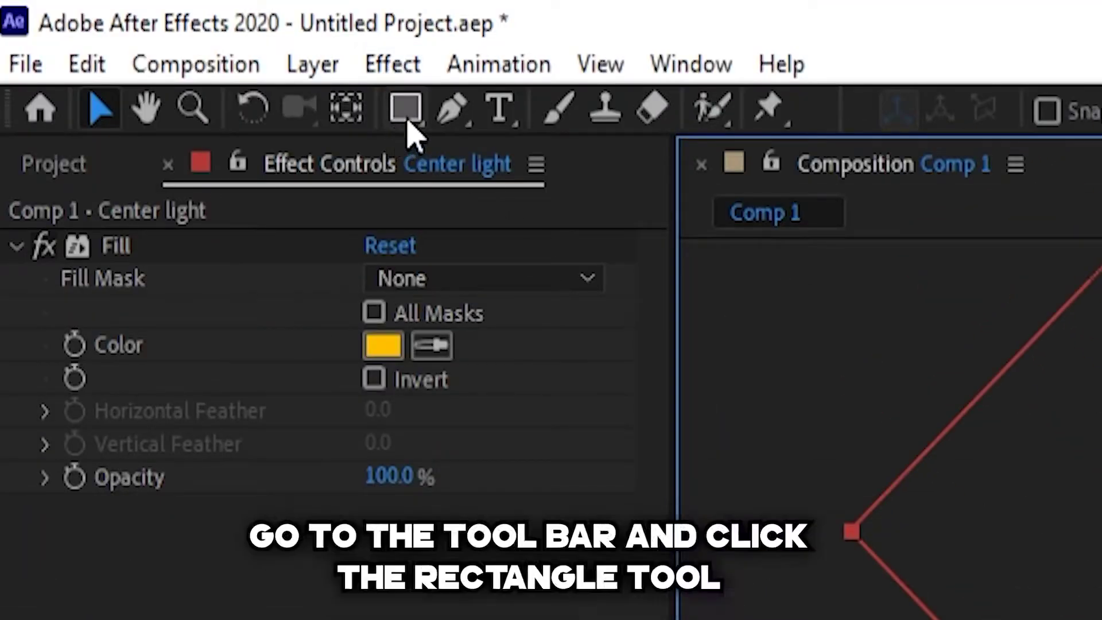
# Draw a rectangular mask over Center light and expand Mask 1's properties
pyautogui.click(410, 119)
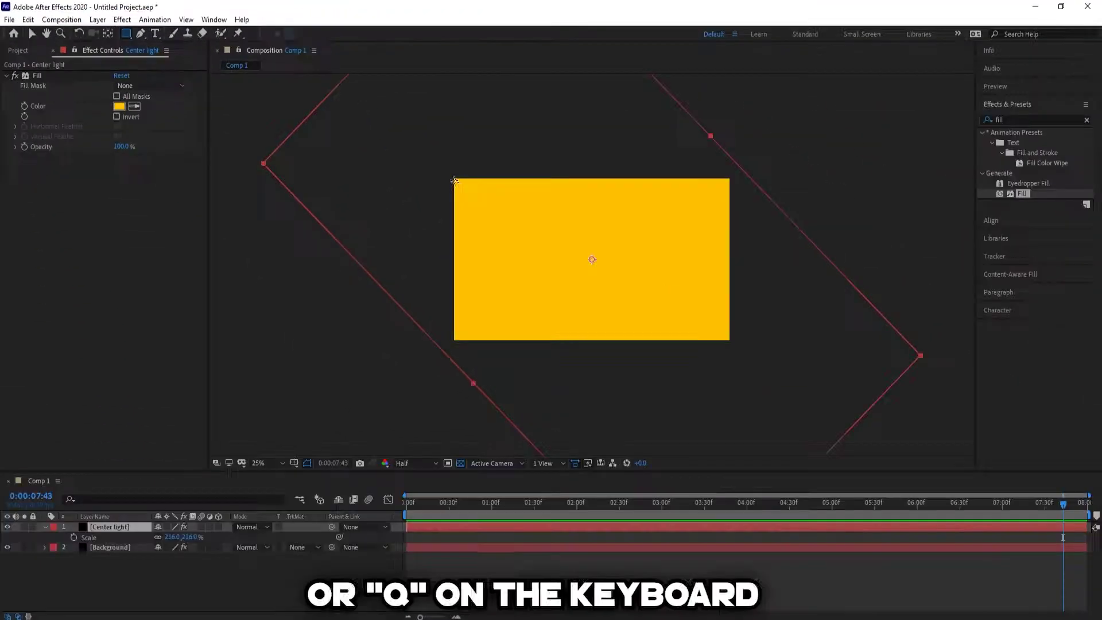
pyautogui.moveTo(393, 123); pyautogui.dragTo(809, 382)
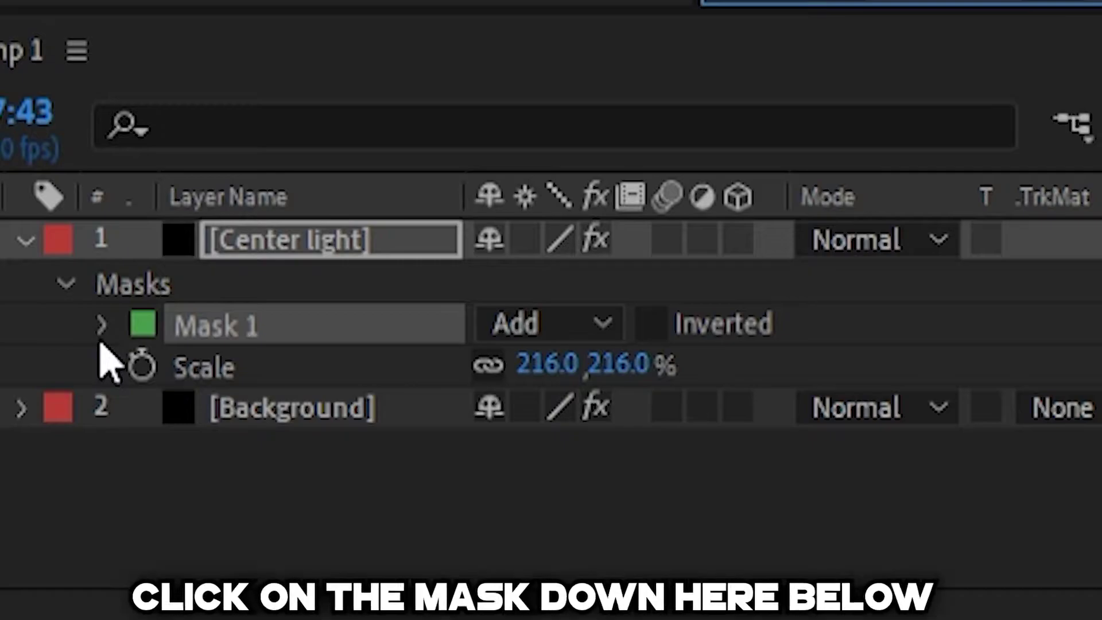
pyautogui.click(101, 326)
pyautogui.scroll(-1, 357, 316)
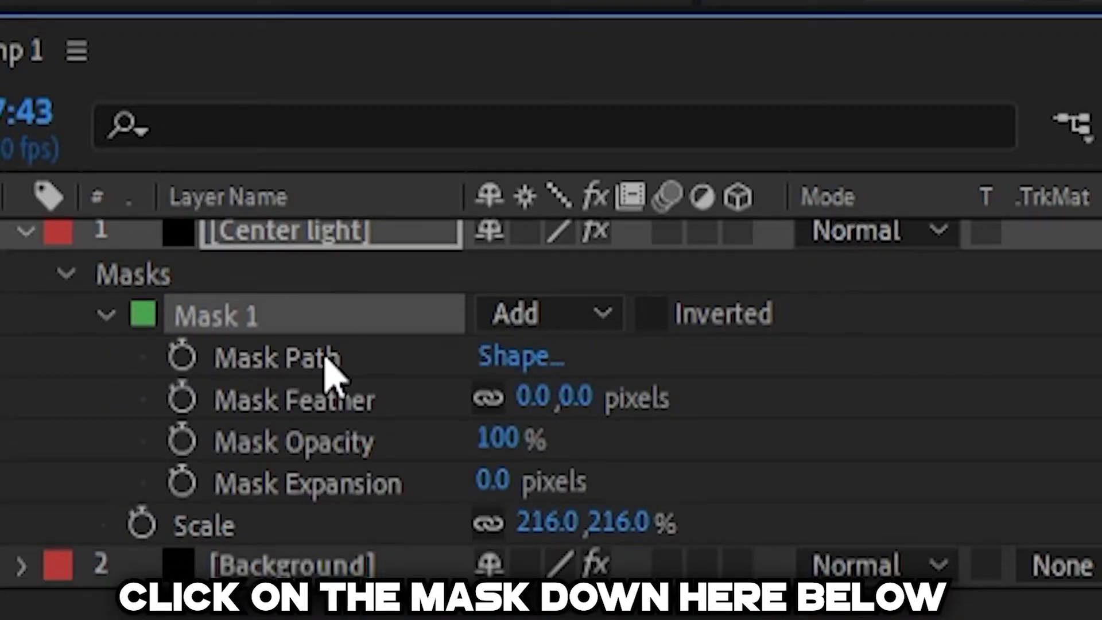
# Set Mask Feather to 250 pixels and Mask Expansion to -40
pyautogui.click(569, 409)
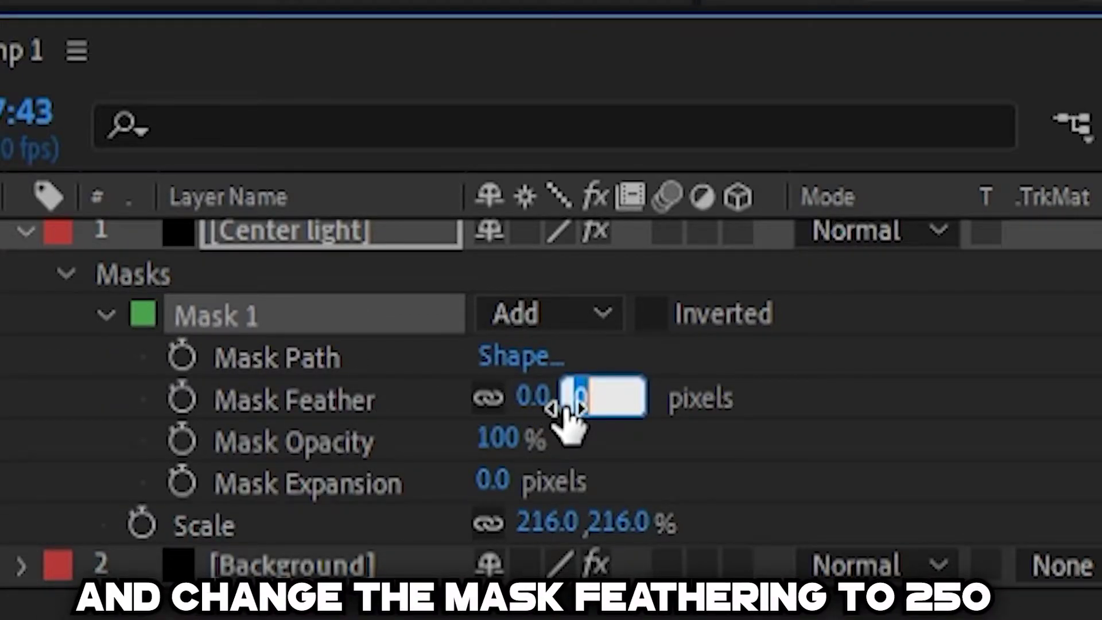
pyautogui.write('250')
pyautogui.press('Return')
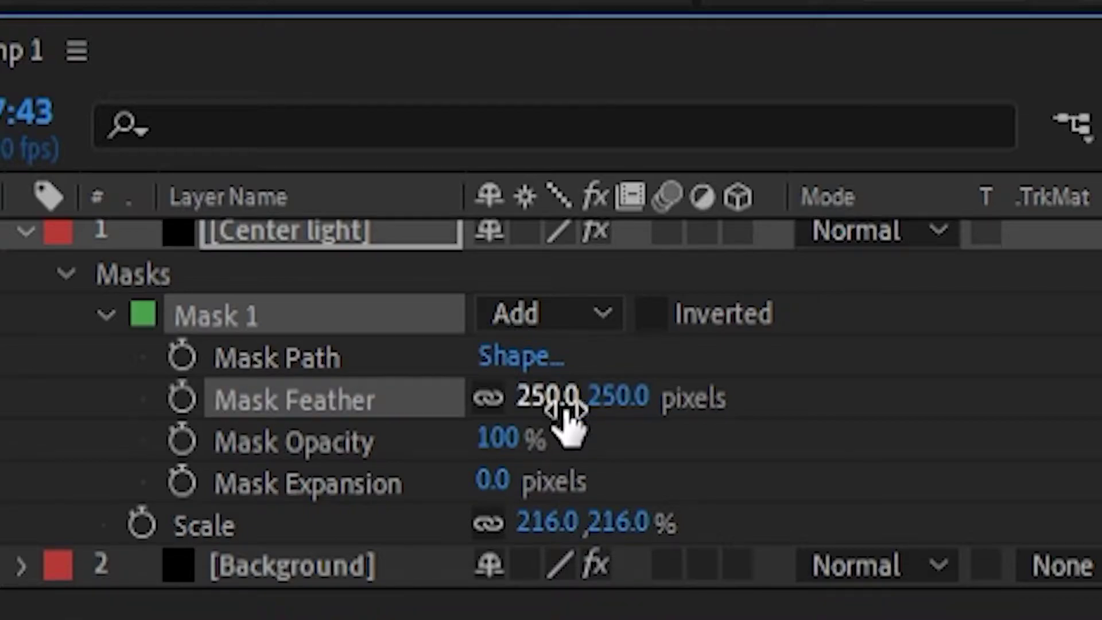
pyautogui.click(495, 482)
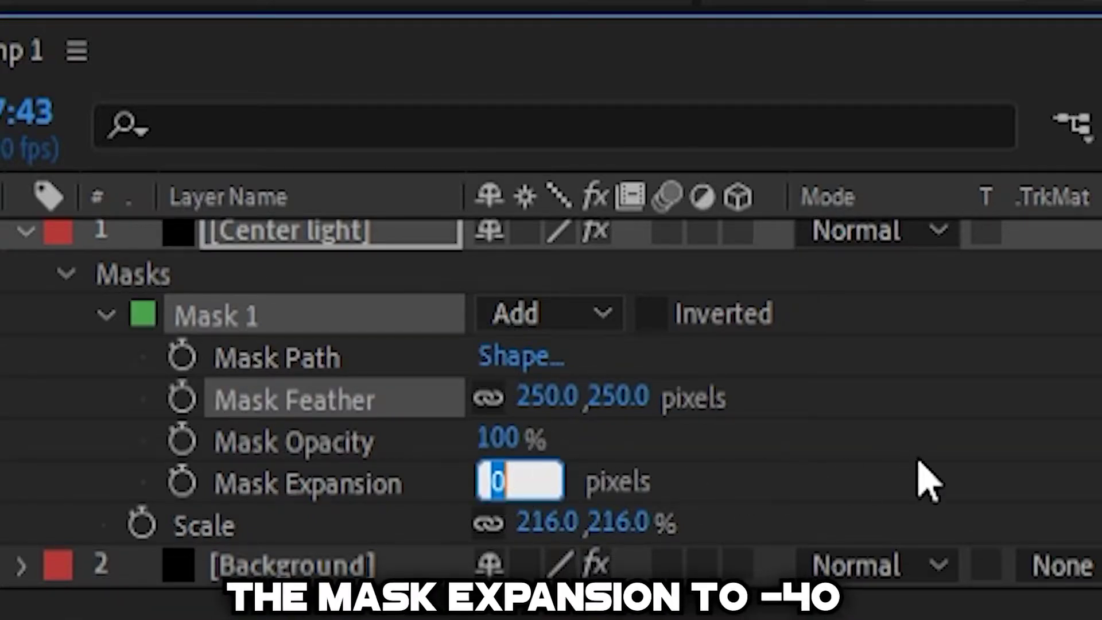
pyautogui.write('-4')
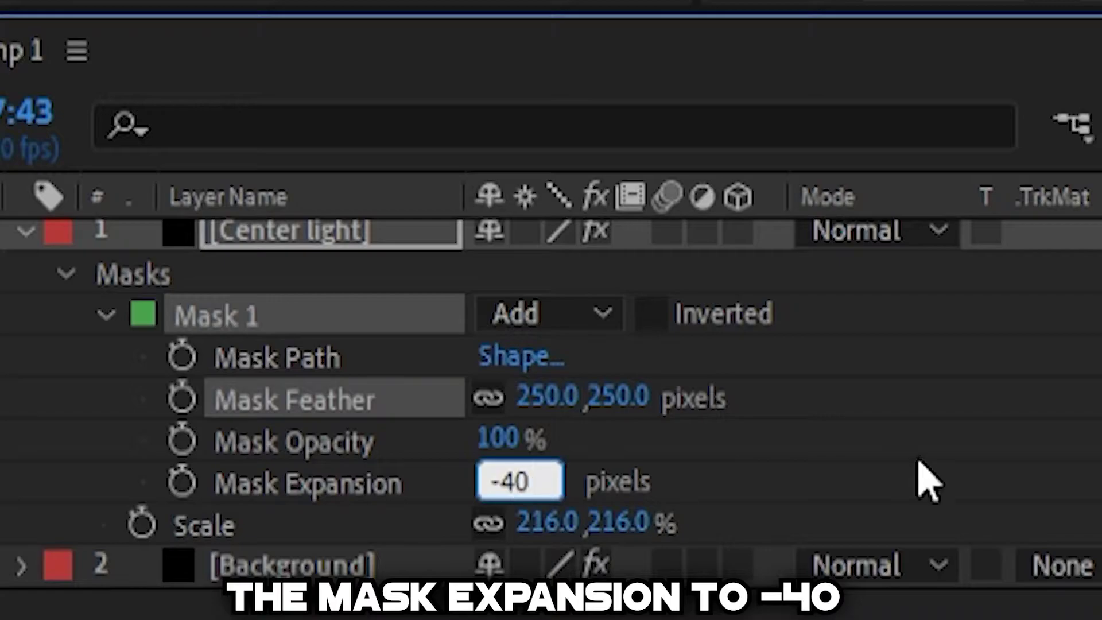
pyautogui.press('Return')
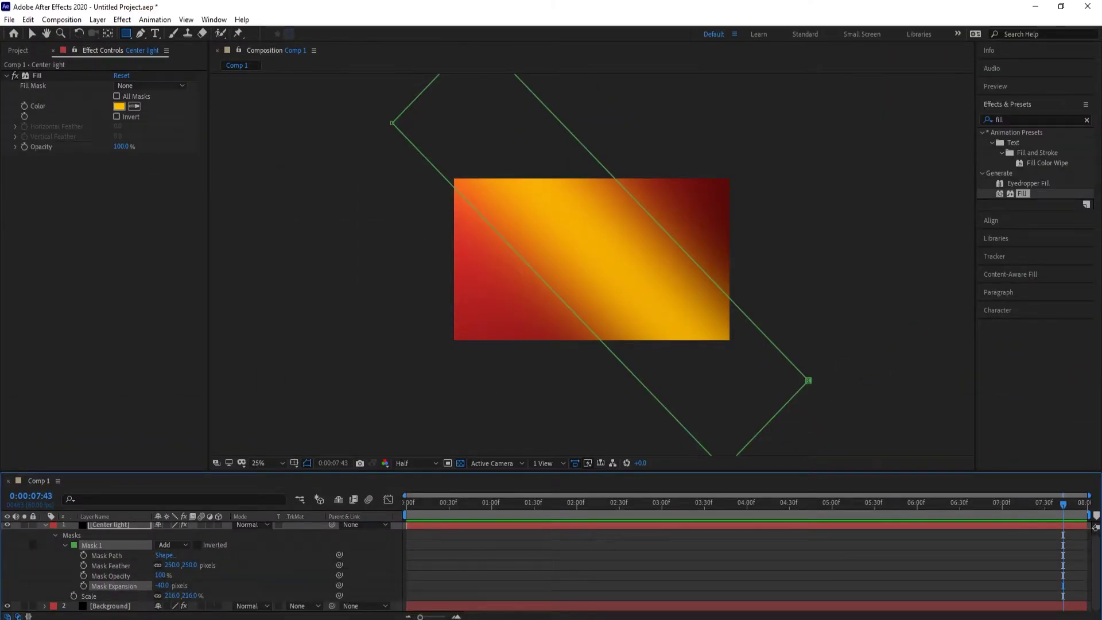
# Duplicate the Center light layer with copy and paste
pyautogui.click(45, 524)
pyautogui.click(112, 527)
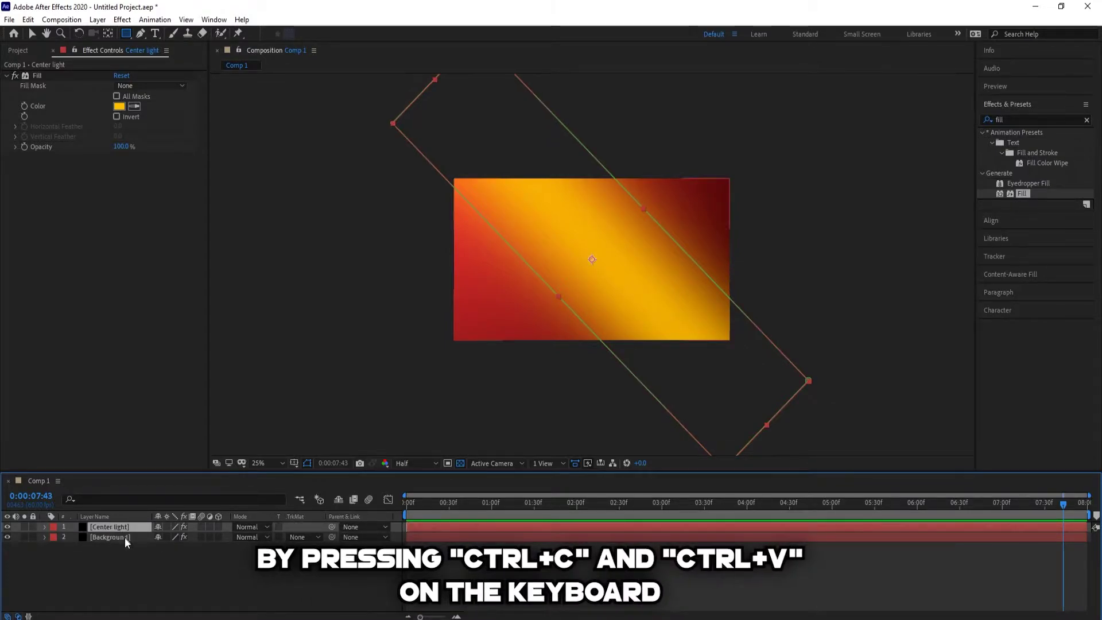
pyautogui.hotkey('ctrl', 'c')
pyautogui.hotkey('ctrl', 'v')
# Rename the duplicated top layer to Shadows
pyautogui.rightClick(137, 526)
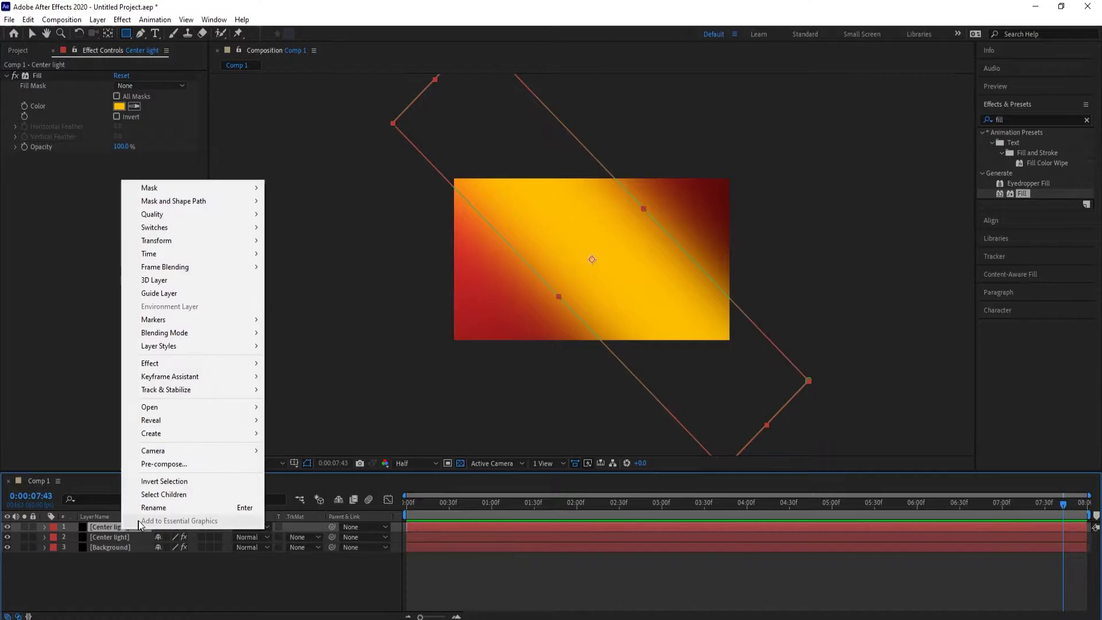
pyautogui.click(150, 508)
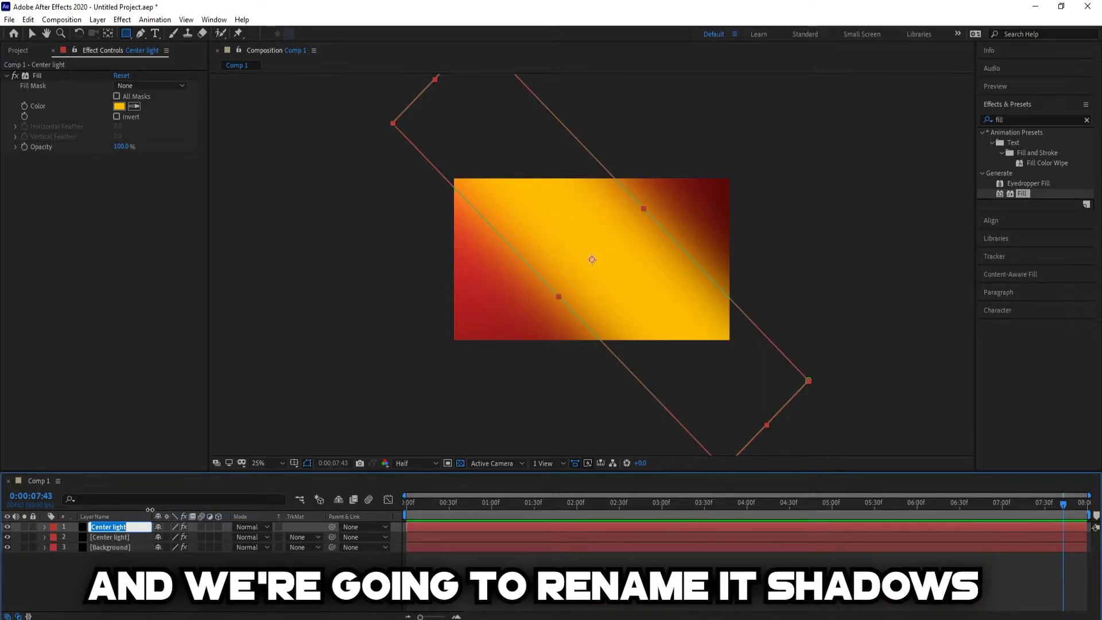
pyautogui.write('Shadows')
pyautogui.press('Return')
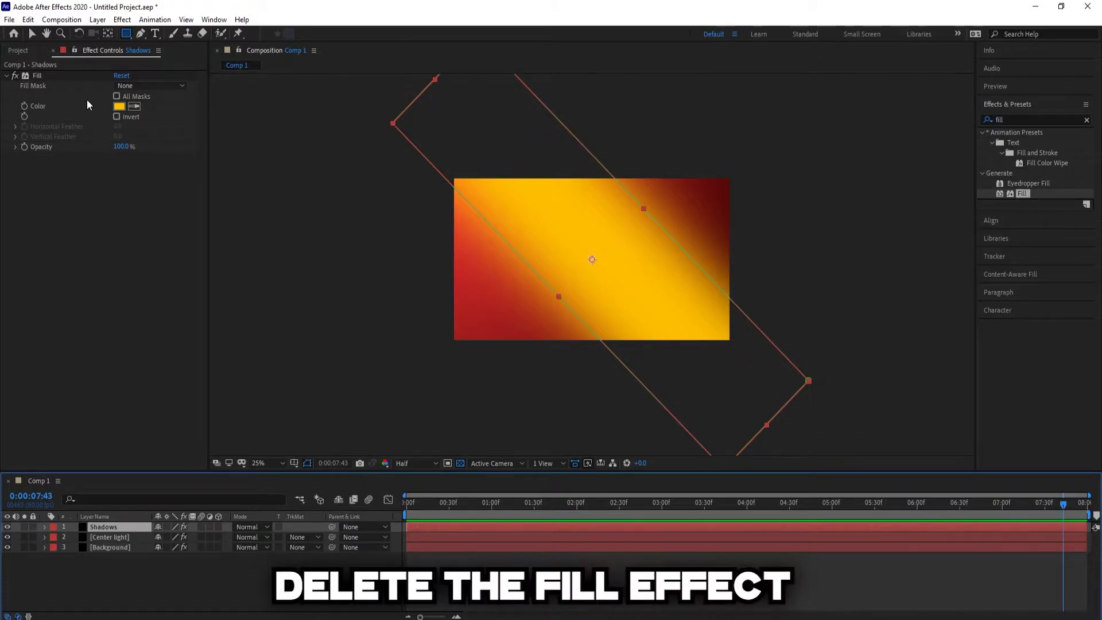
# Delete the Fill effect from Shadows and apply Fractal Noise in its place
pyautogui.click(38, 76)
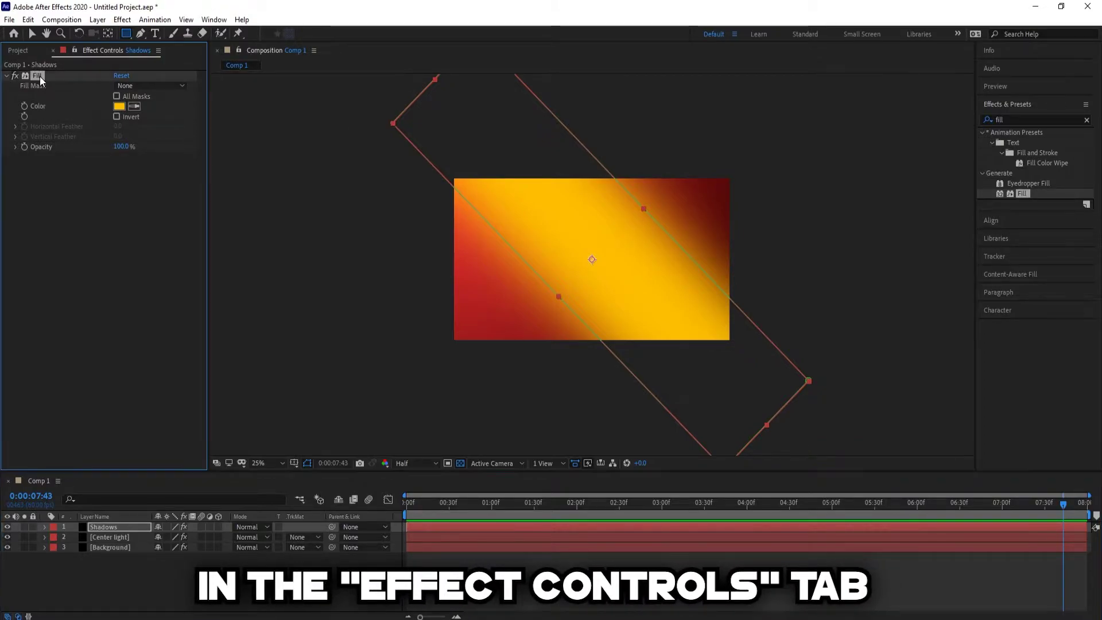
pyautogui.press('Delete')
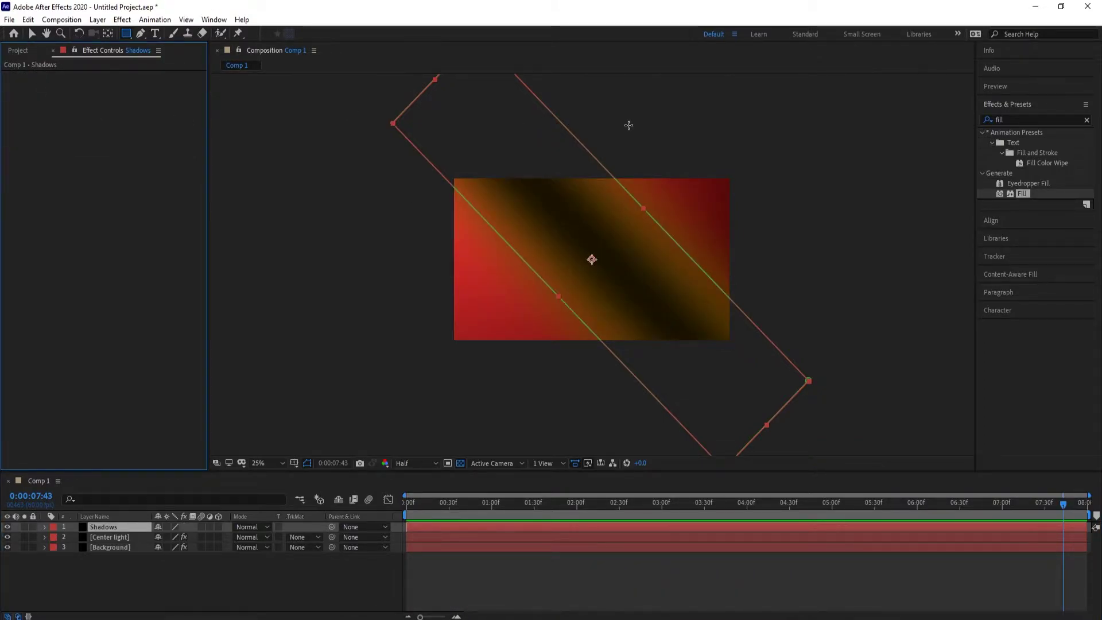
pyautogui.click(1087, 119)
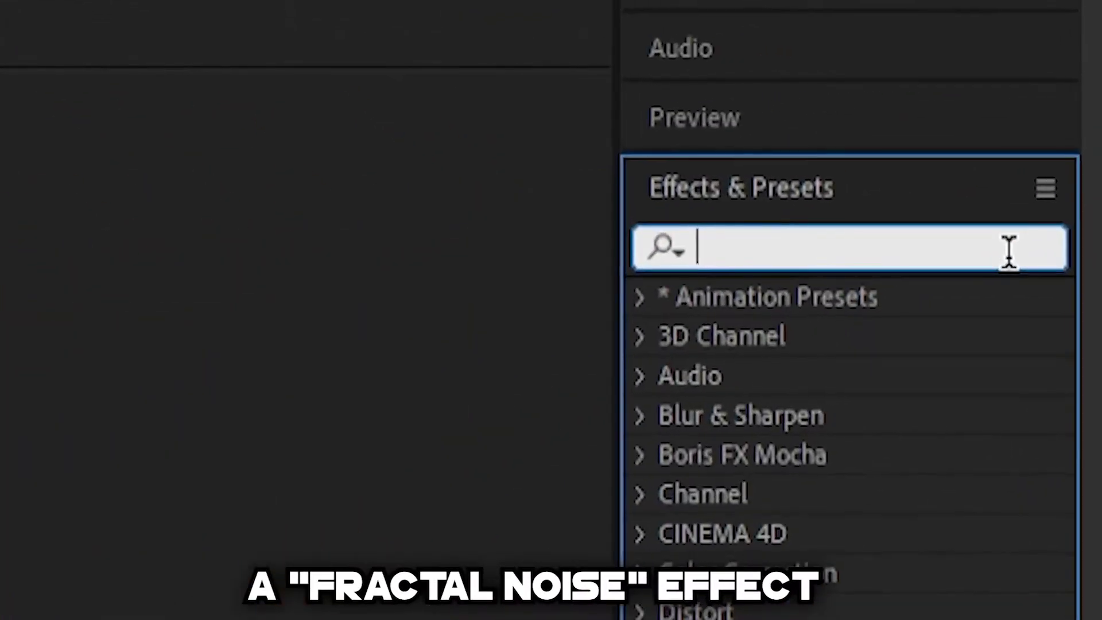
pyautogui.write('fracta')
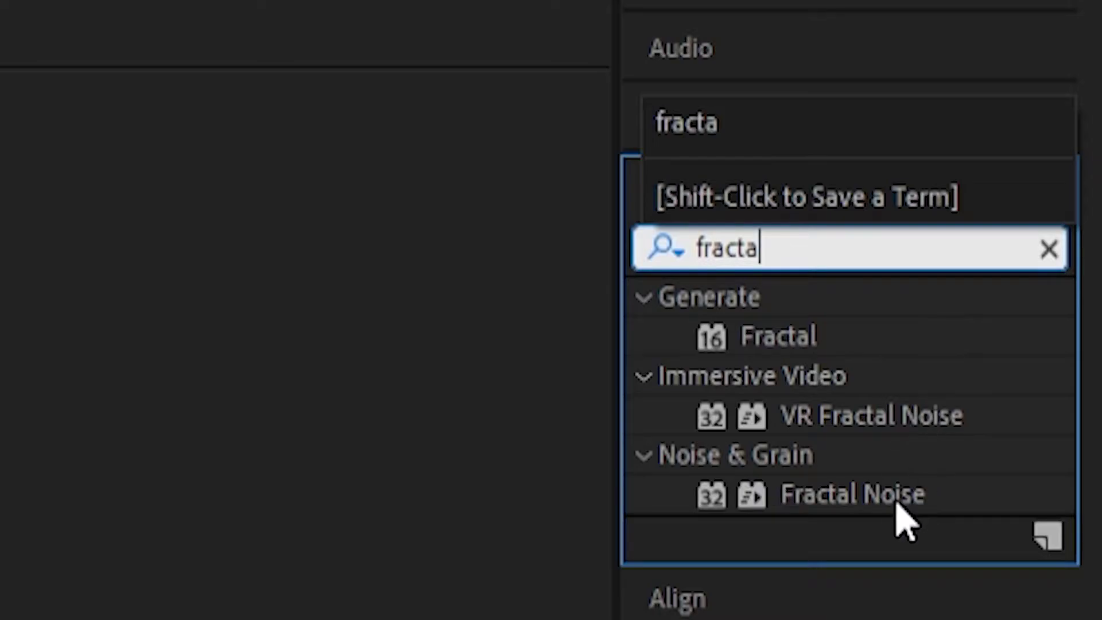
pyautogui.moveTo(896, 501); pyautogui.dragTo(332, 443)
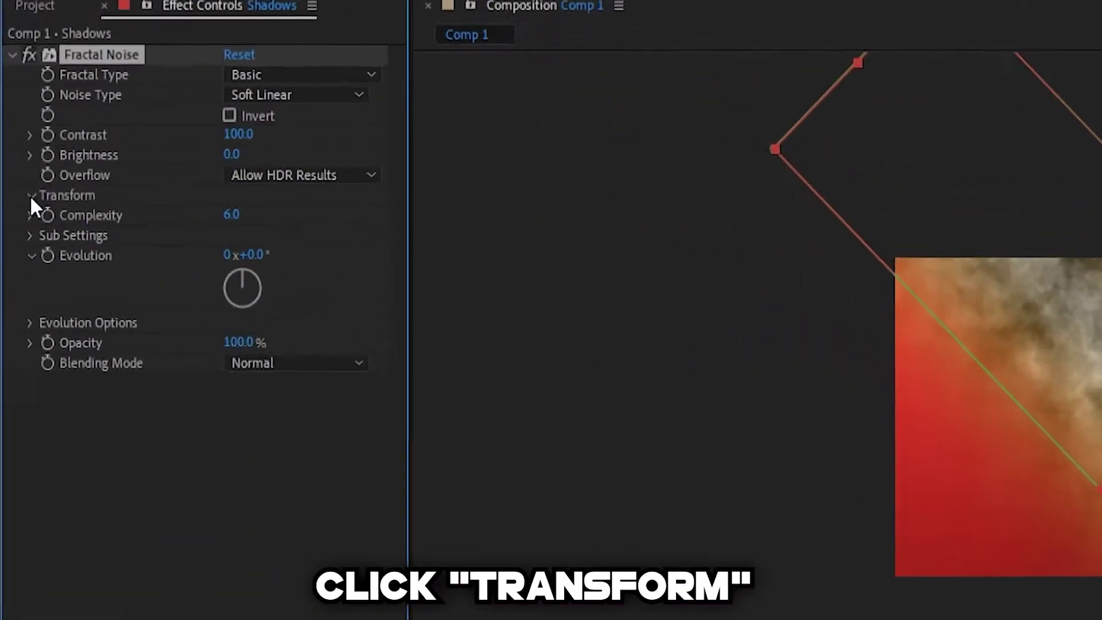
# Turn off Uniform Scaling and set the noise Scale Width 4000, Scale Height 20
pyautogui.click(16, 147)
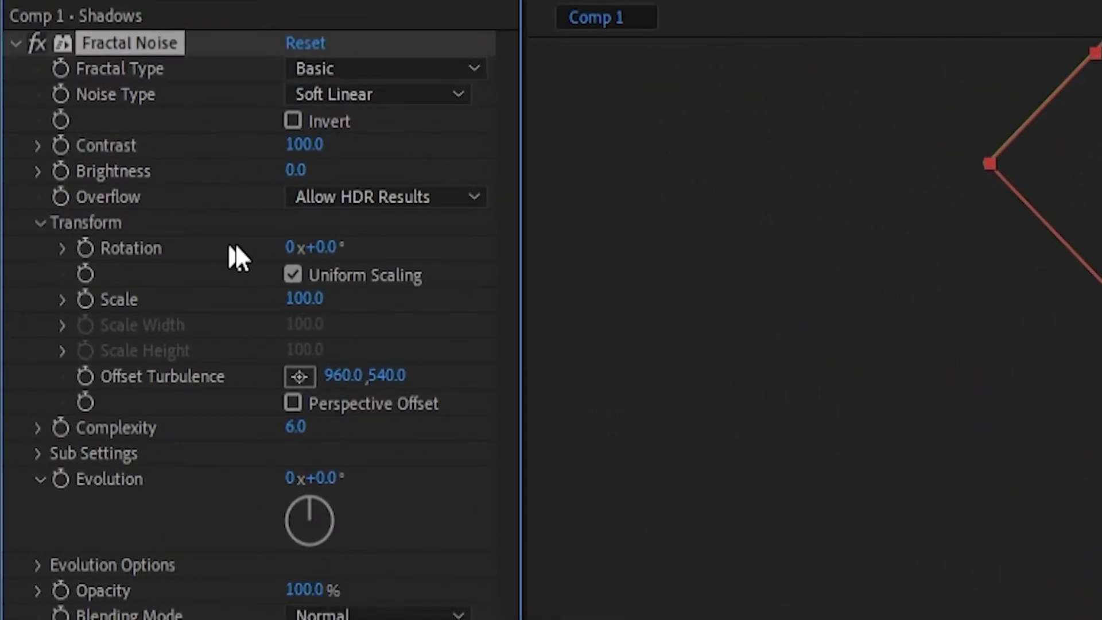
pyautogui.click(293, 276)
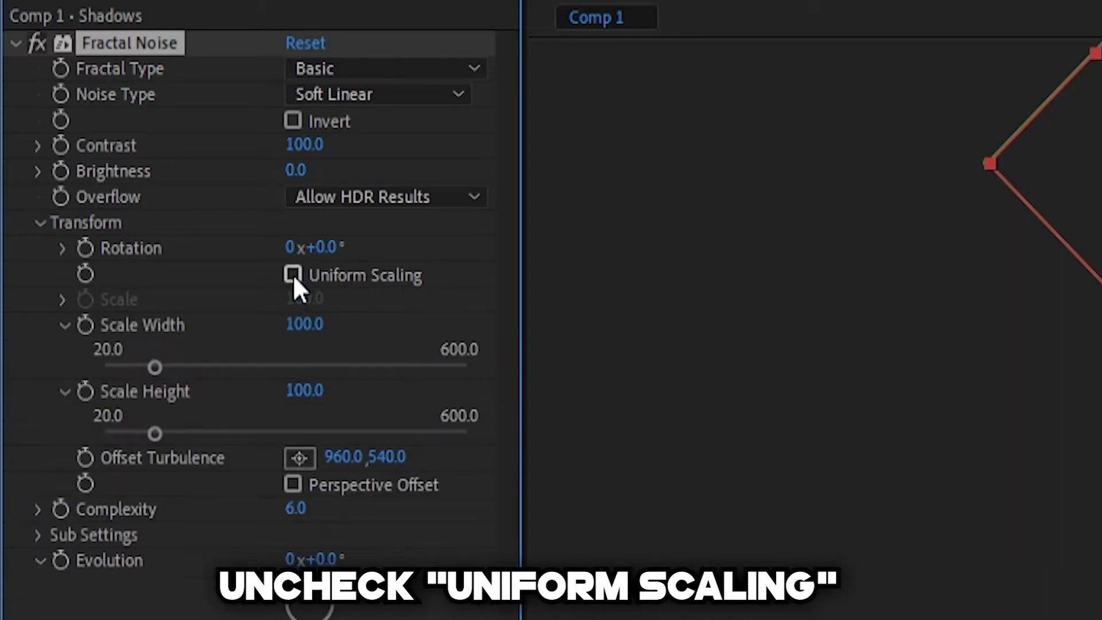
pyautogui.click(302, 324)
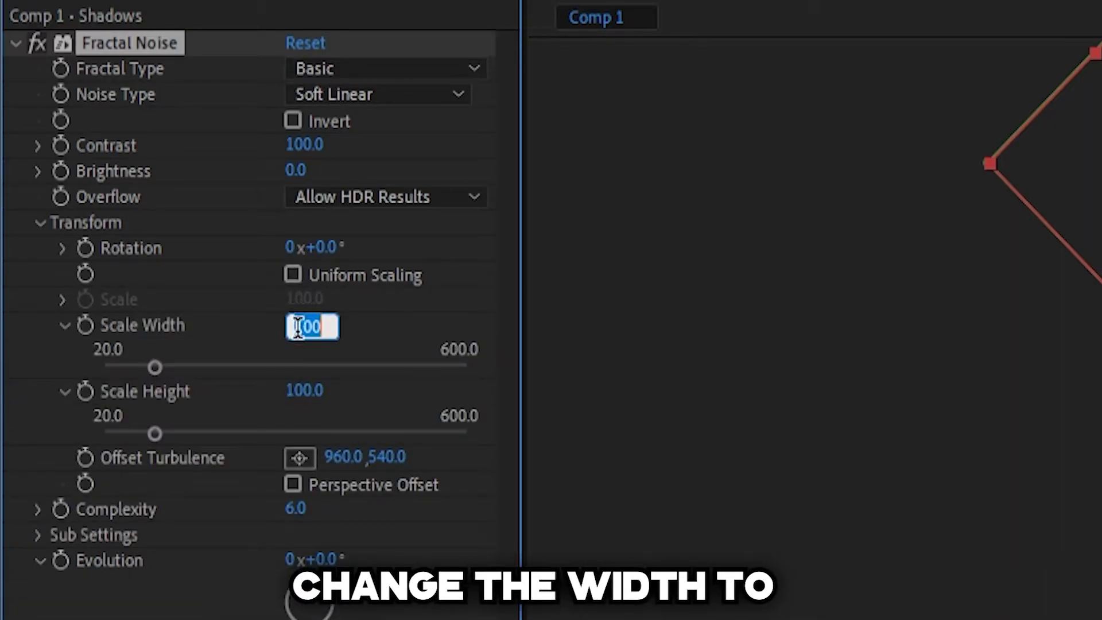
pyautogui.write('4000')
pyautogui.press('Return')
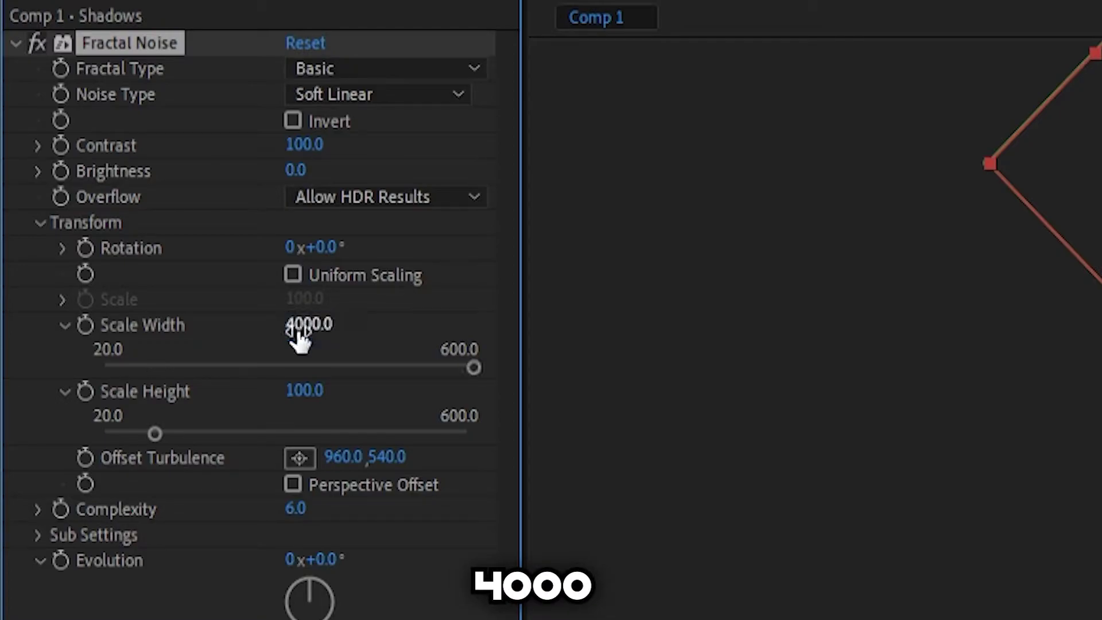
pyautogui.click(311, 392)
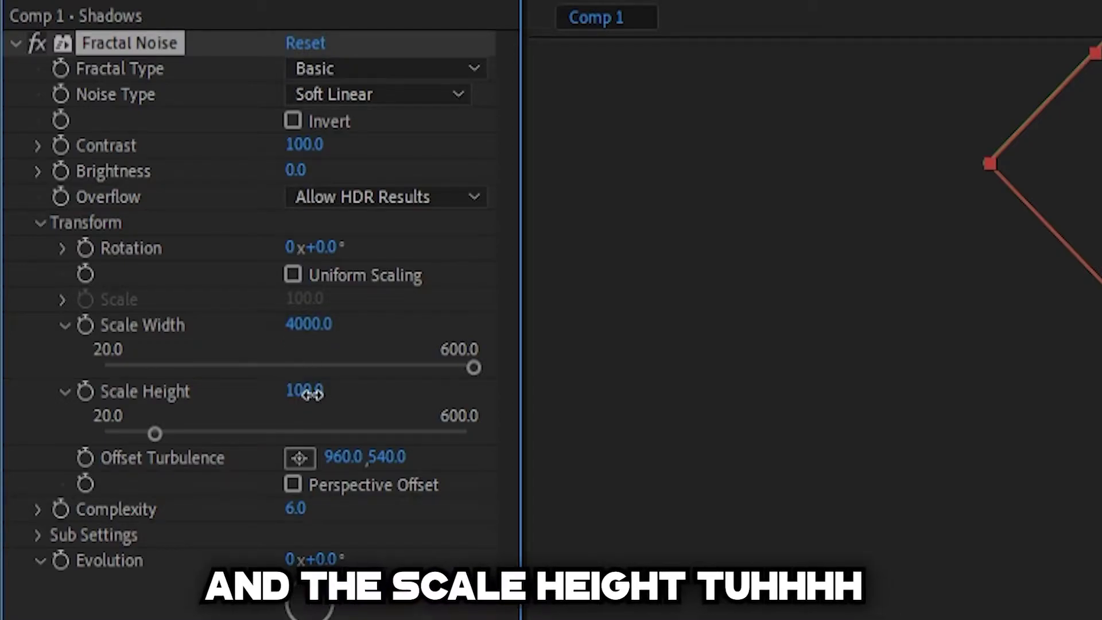
pyautogui.write('20')
pyautogui.press('Return')
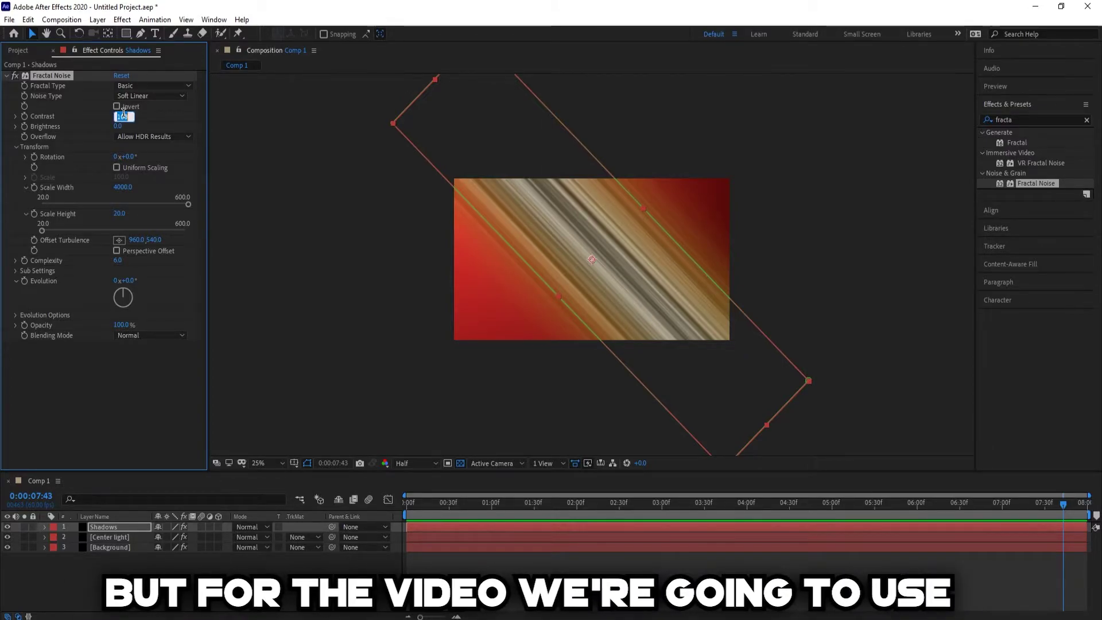
# Set the Fractal Noise Contrast to 1000 and Brightness to 60
pyautogui.write('100')
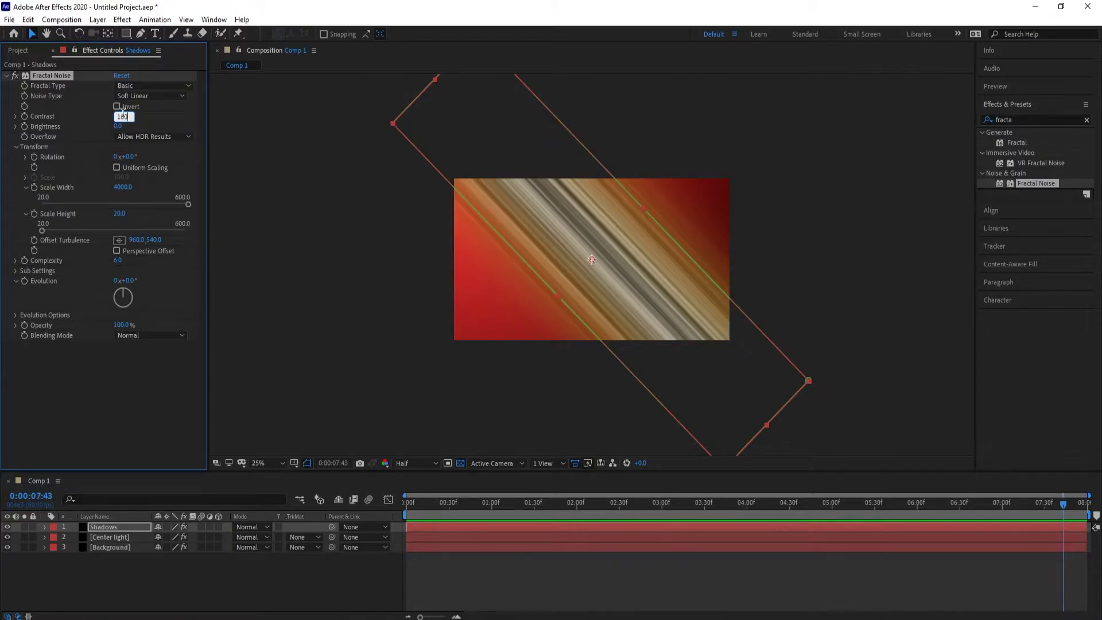
pyautogui.write('0')
pyautogui.press('Return')
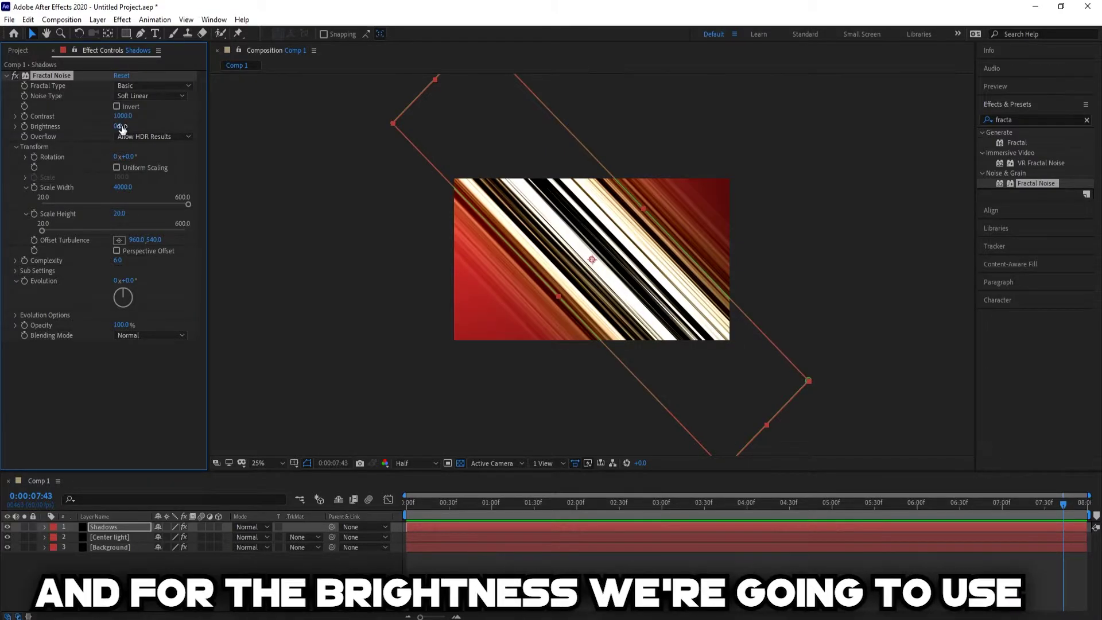
pyautogui.write('60')
pyautogui.press('Return')
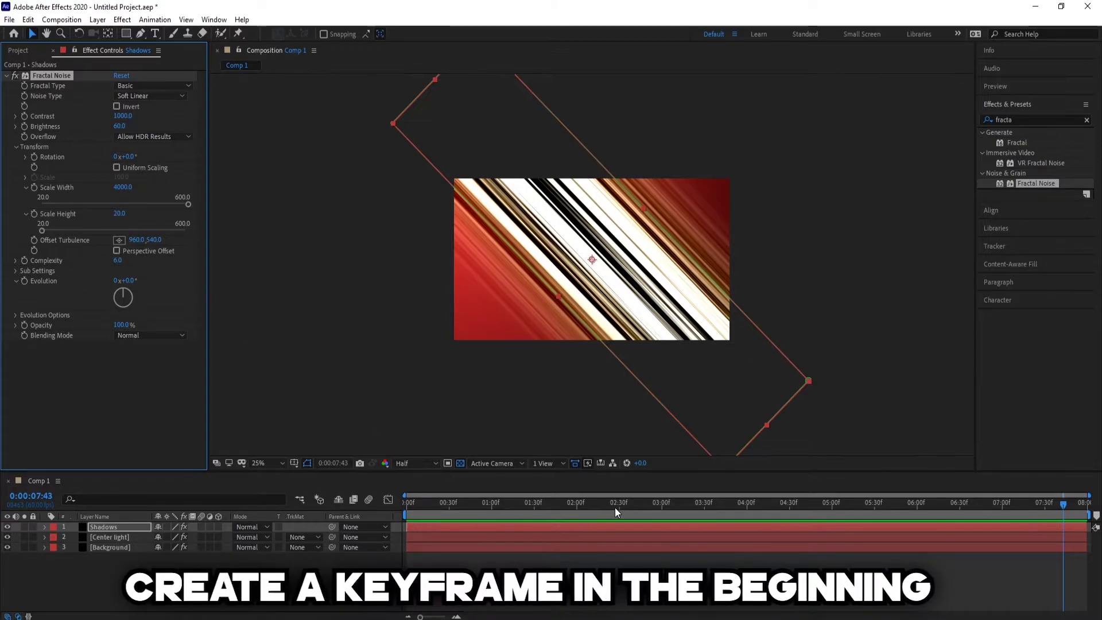
# At the start of the timeline, keyframe Offset Turbulence X at -9000
pyautogui.moveTo(615, 503); pyautogui.dragTo(454, 504)
pyautogui.press('Home')
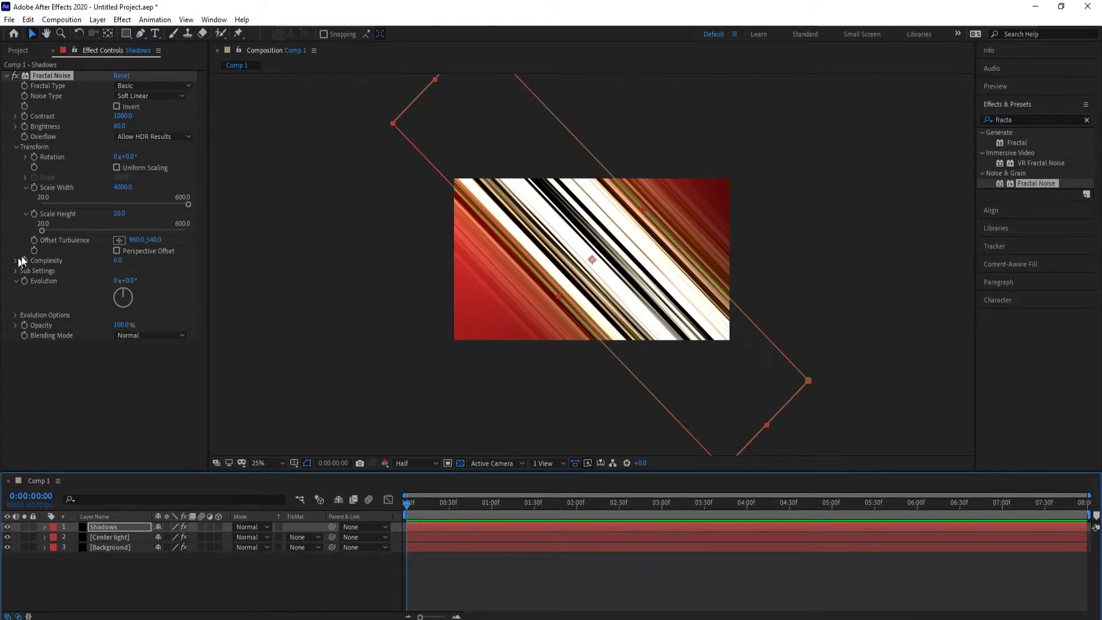
pyautogui.click(33, 240)
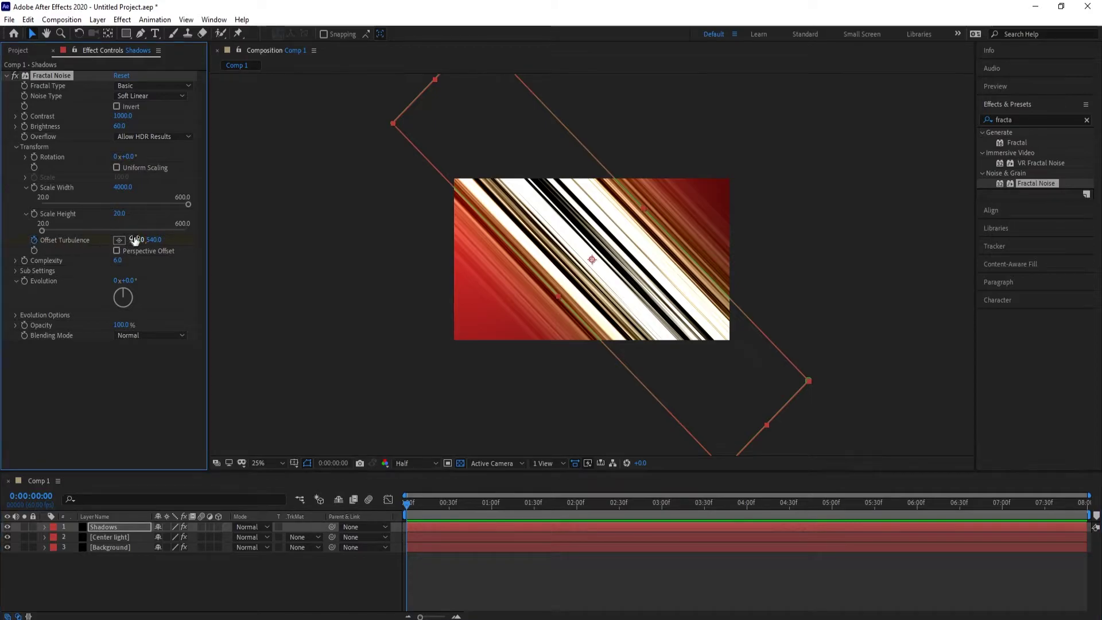
pyautogui.click(135, 240)
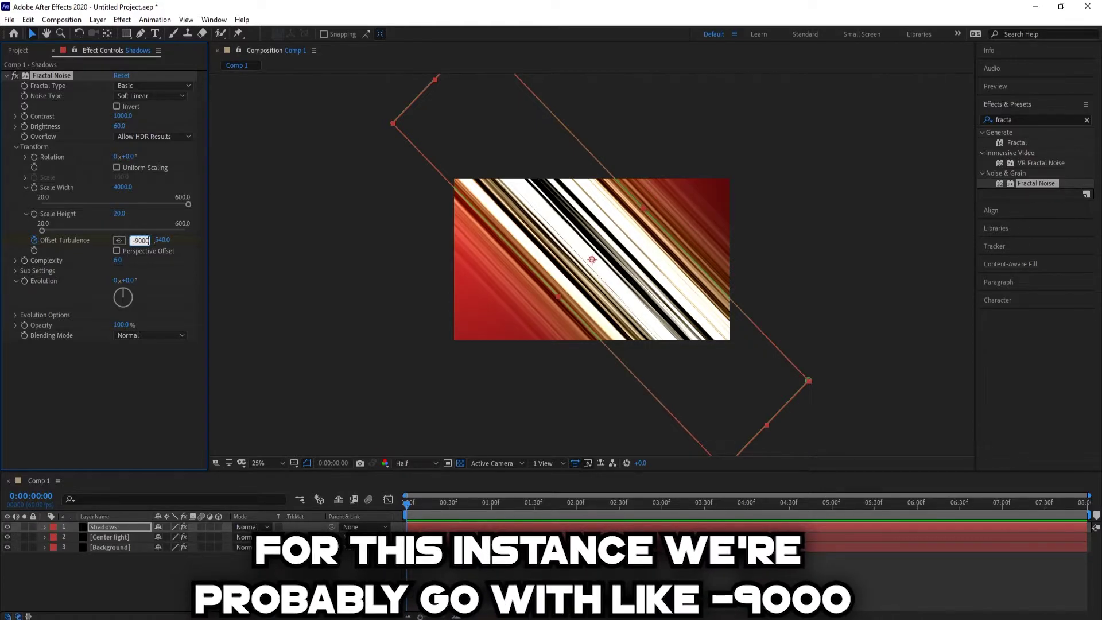
pyautogui.press('Return')
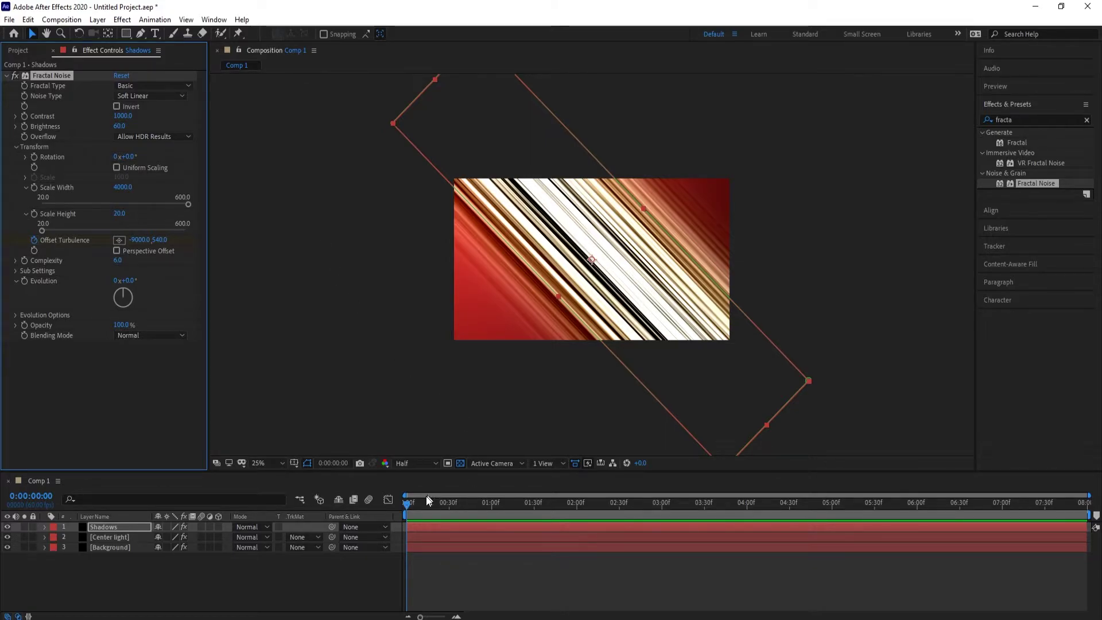
# At the last frame, keyframe Offset Turbulence X at 11000
pyautogui.moveTo(412, 506); pyautogui.dragTo(1087, 503)
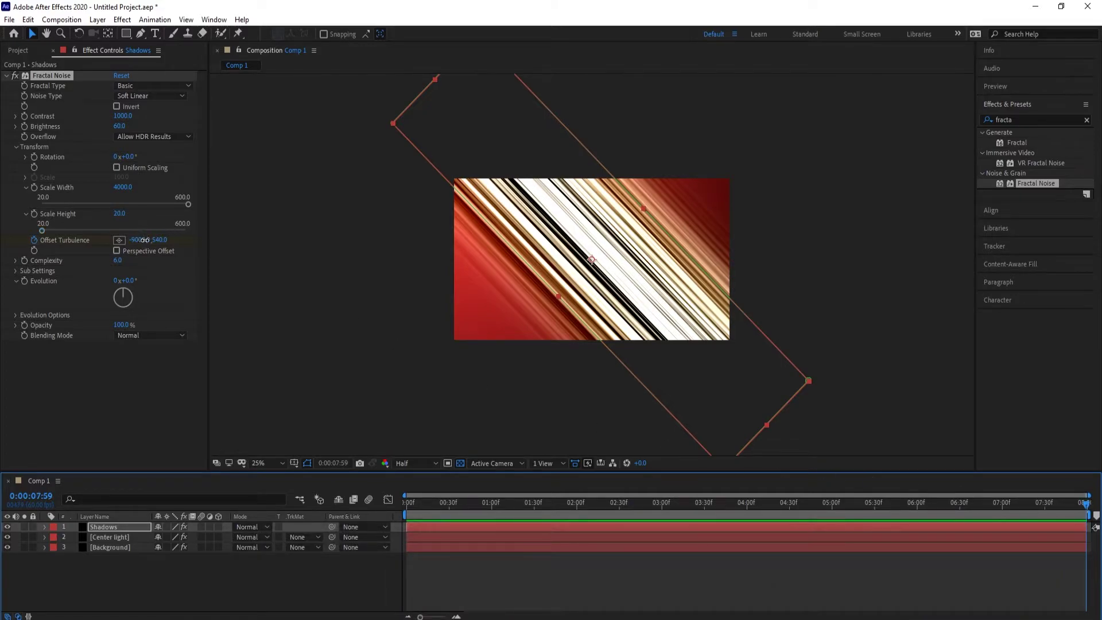
pyautogui.click(144, 240)
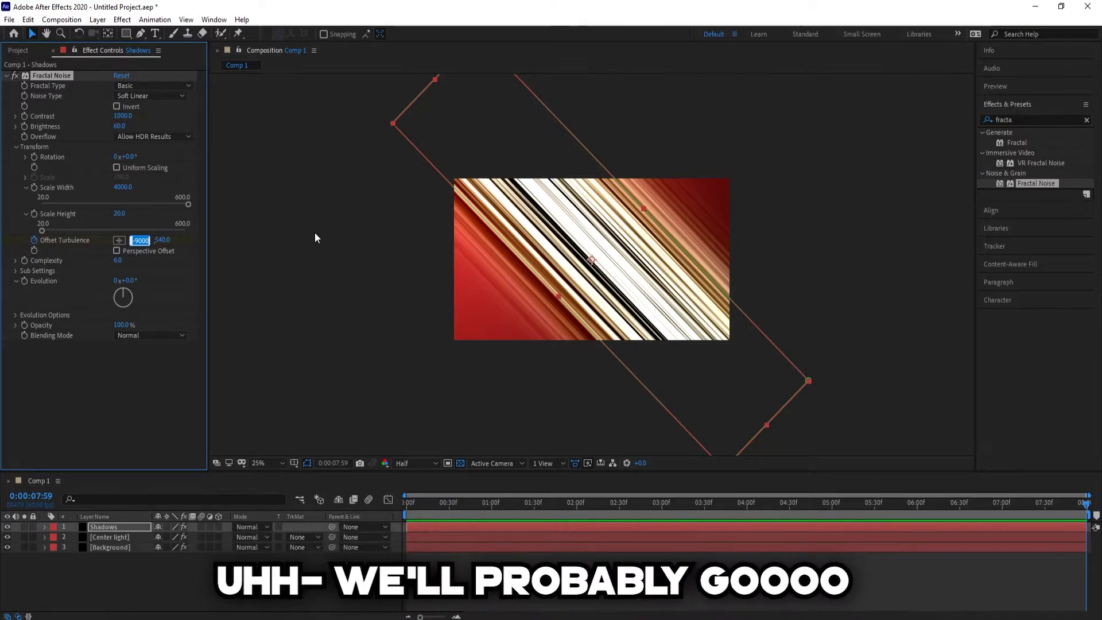
pyautogui.write('1100')
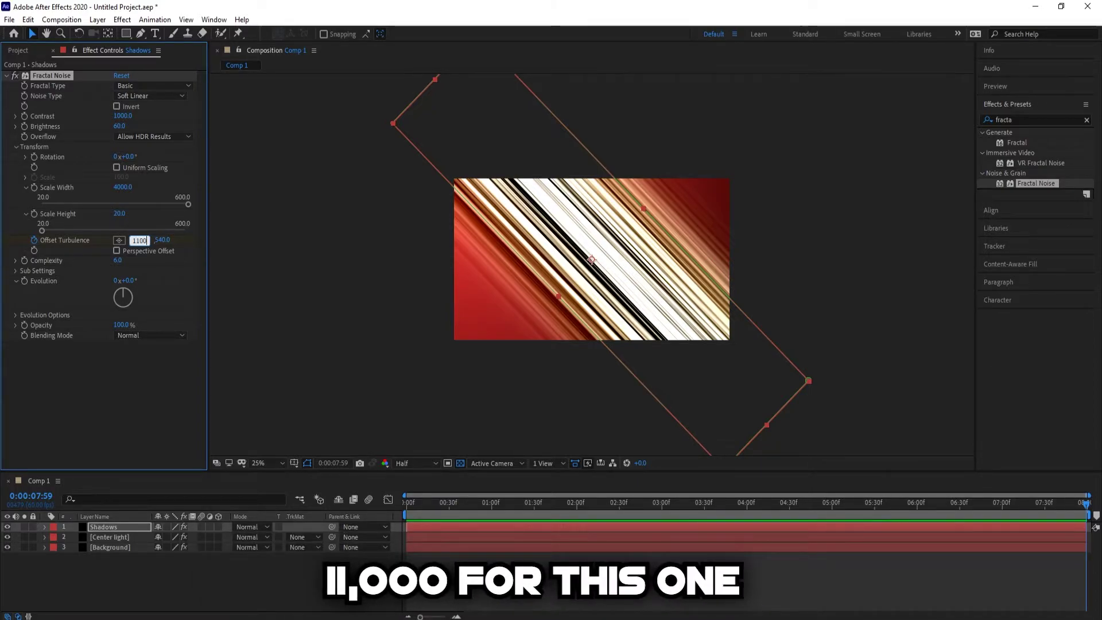
pyautogui.write('0')
pyautogui.press('Return')
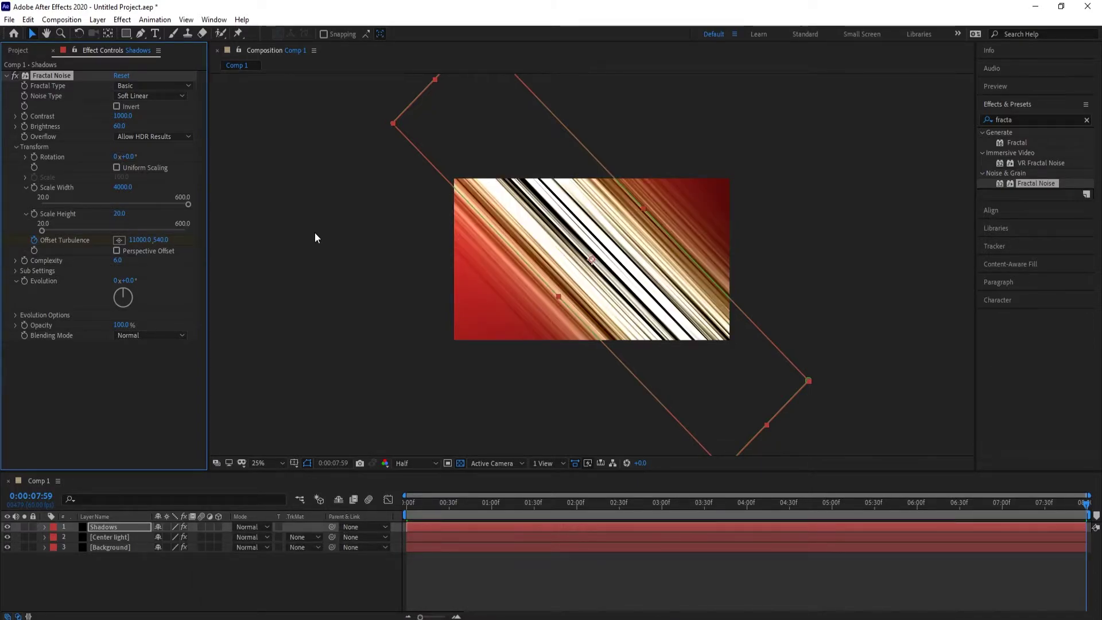
# Preview the moving streaks from the beginning
pyautogui.moveTo(442, 506); pyautogui.dragTo(395, 515)
pyautogui.press('space')
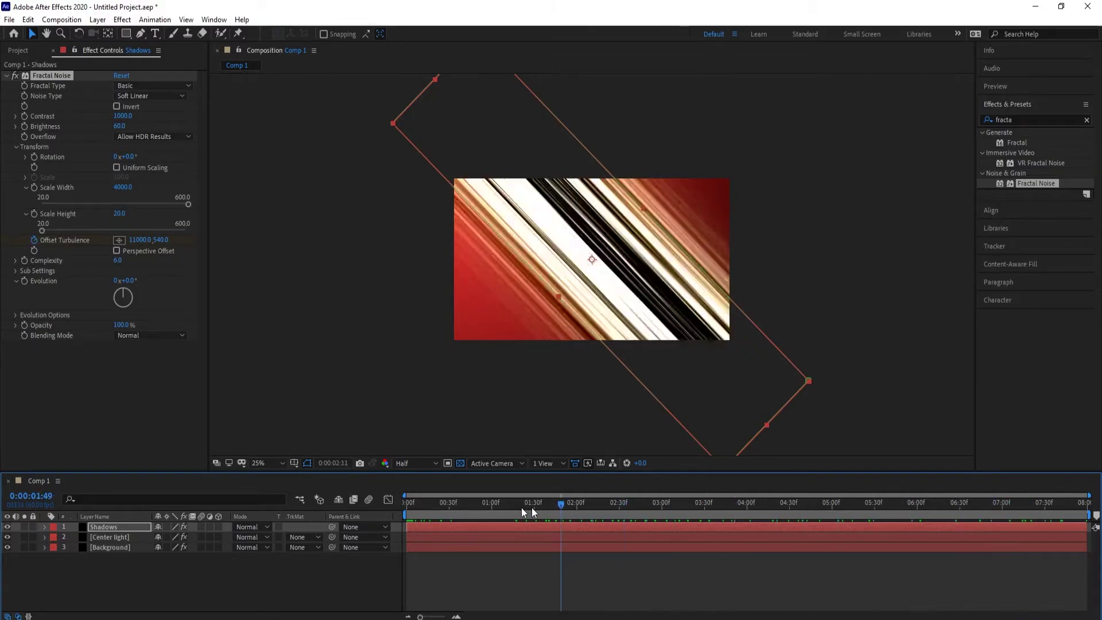
pyautogui.press('space')
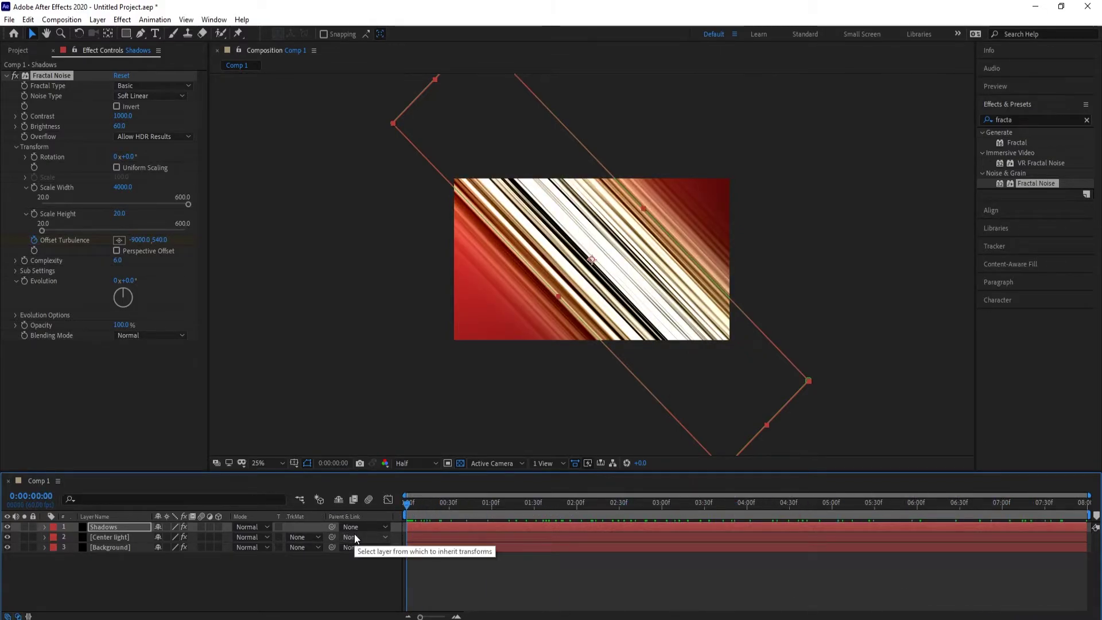
# Set the Shadows layer's blending mode to Multiply and apply CC Toner to it
pyautogui.click(256, 526)
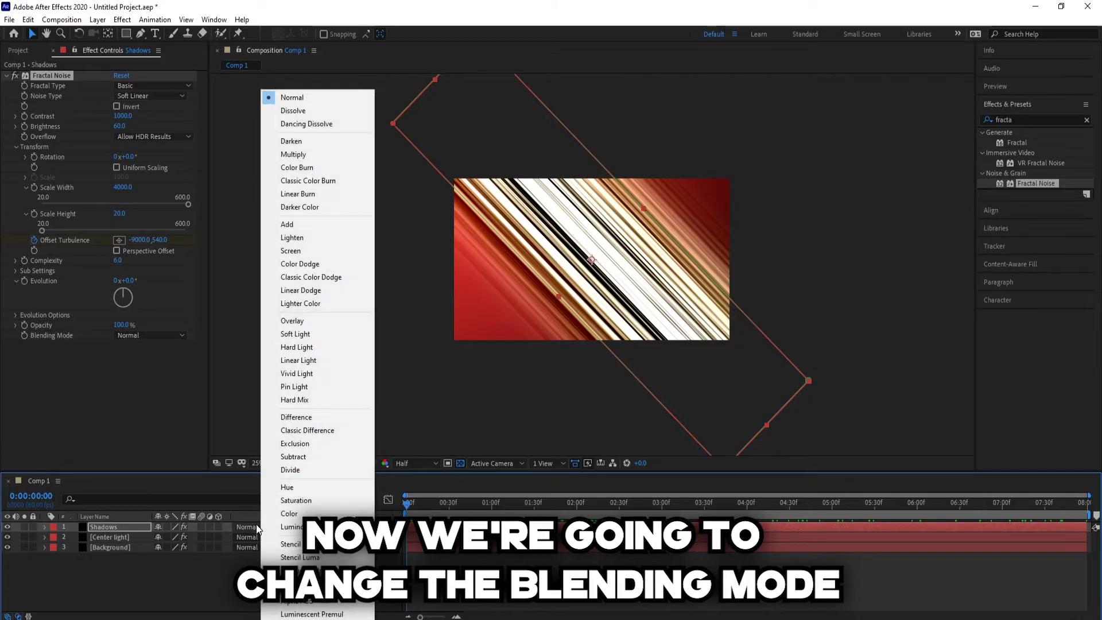
pyautogui.click(297, 155)
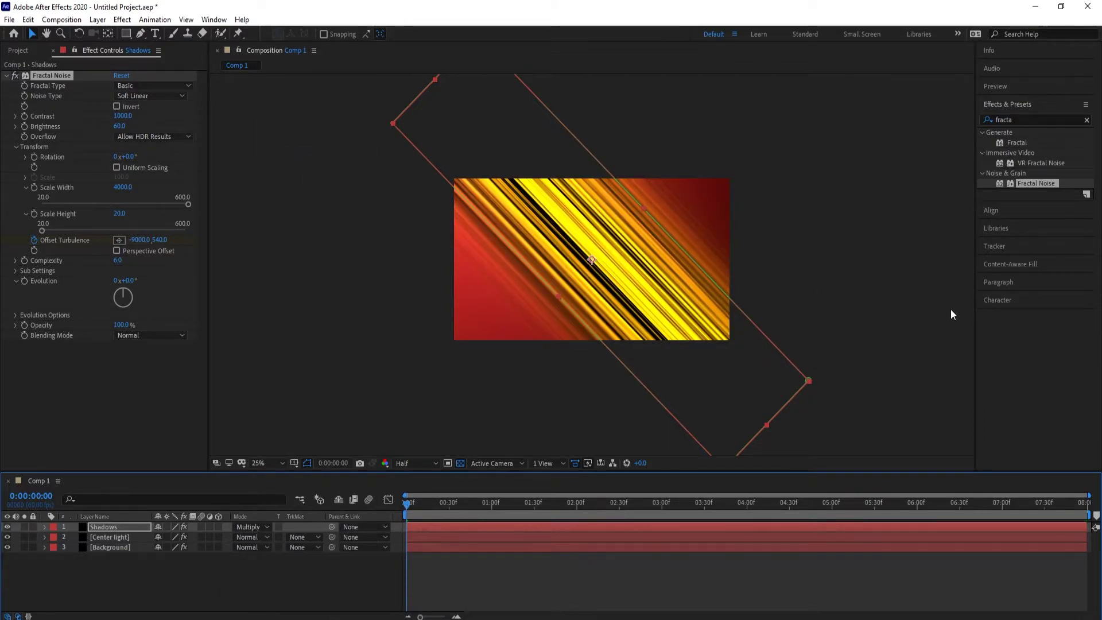
pyautogui.click(1087, 121)
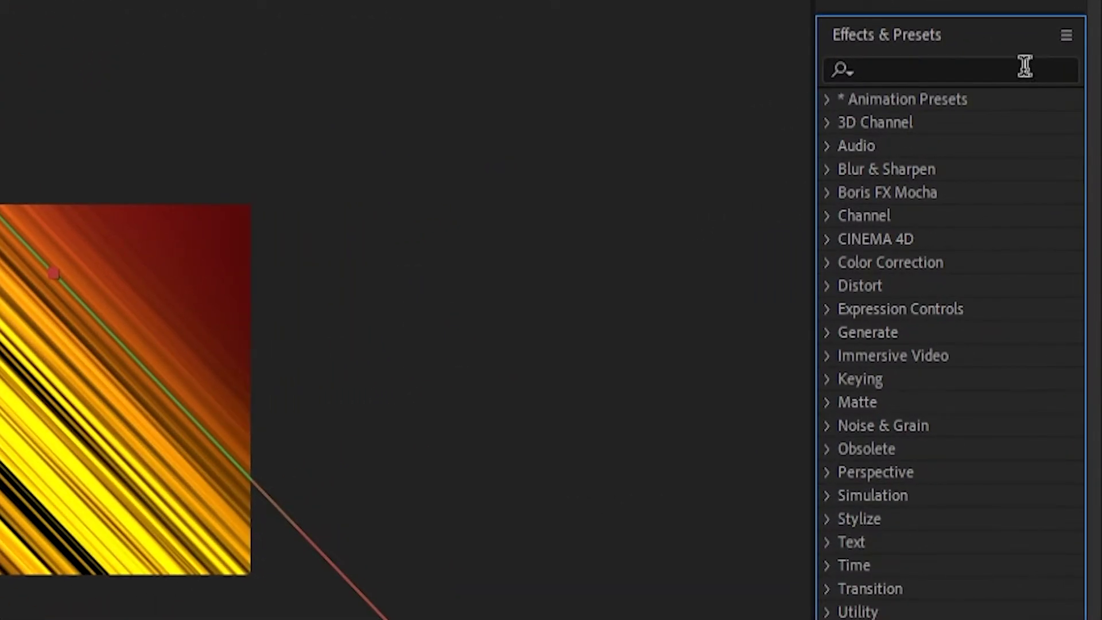
pyautogui.click(969, 73)
pyautogui.write('c')
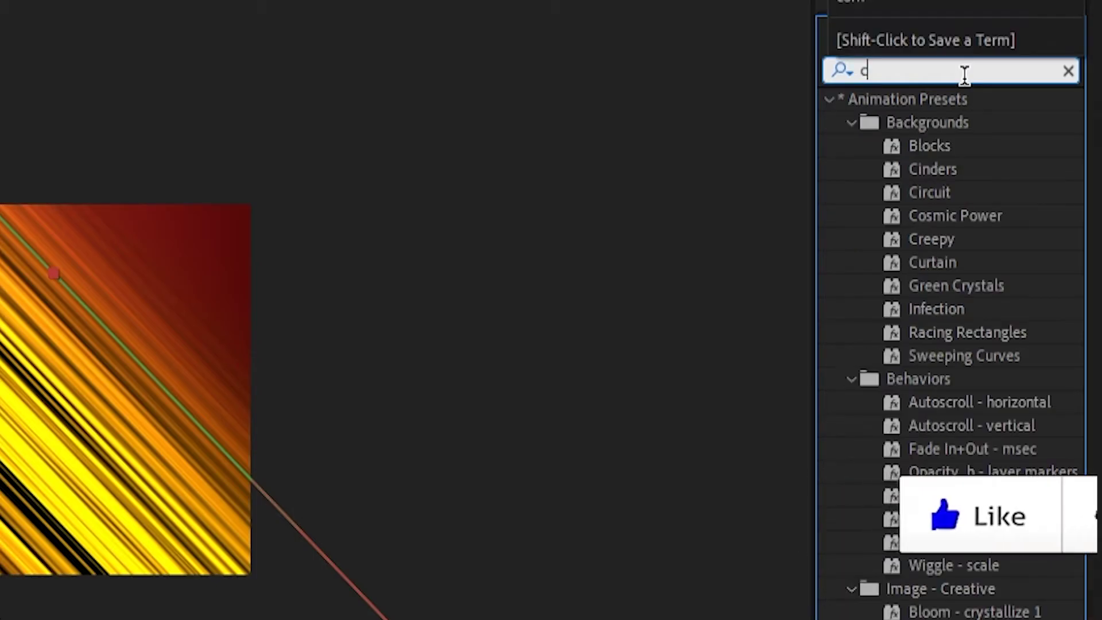
pyautogui.write('c to')
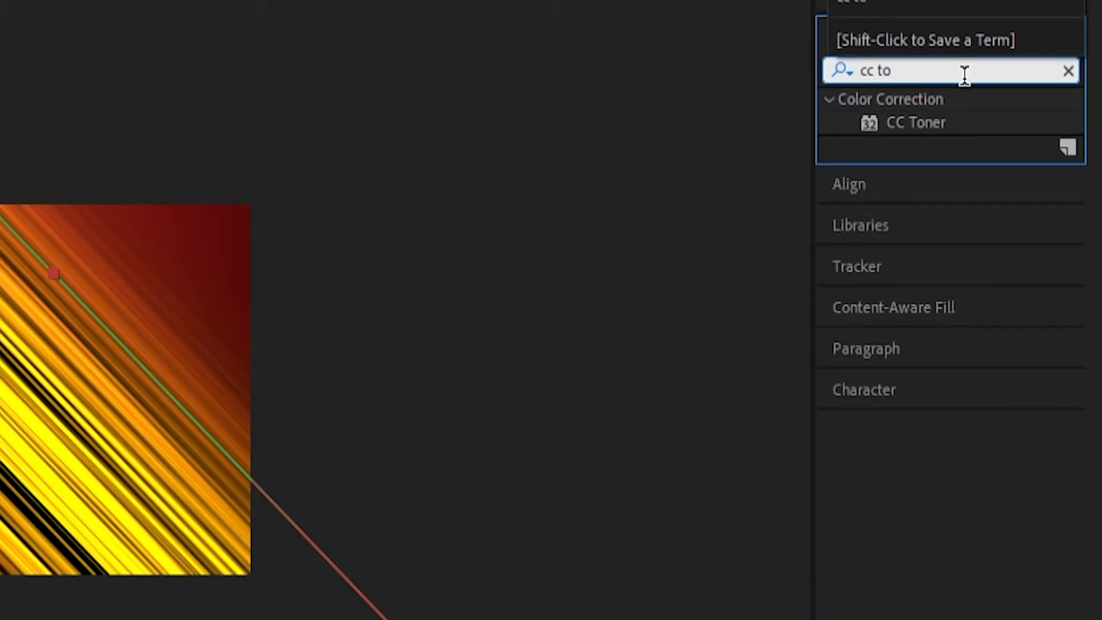
pyautogui.moveTo(956, 133); pyautogui.dragTo(272, 465)
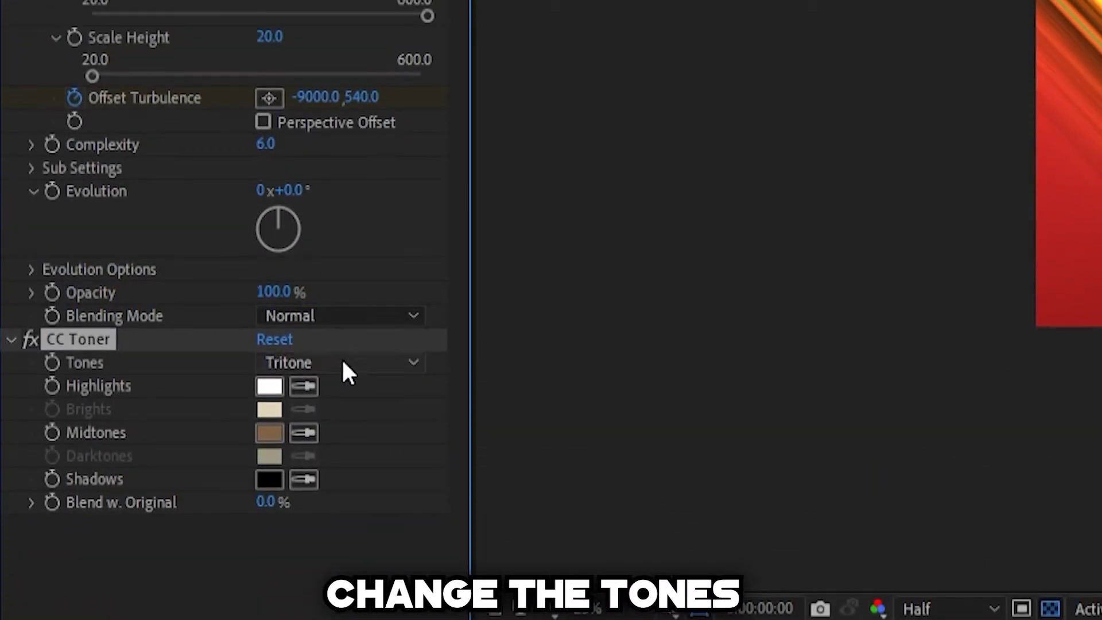
# Switch CC Toner to Duotone with a grey 9A9A9A shadow colour
pyautogui.click(343, 362)
pyautogui.click(349, 389)
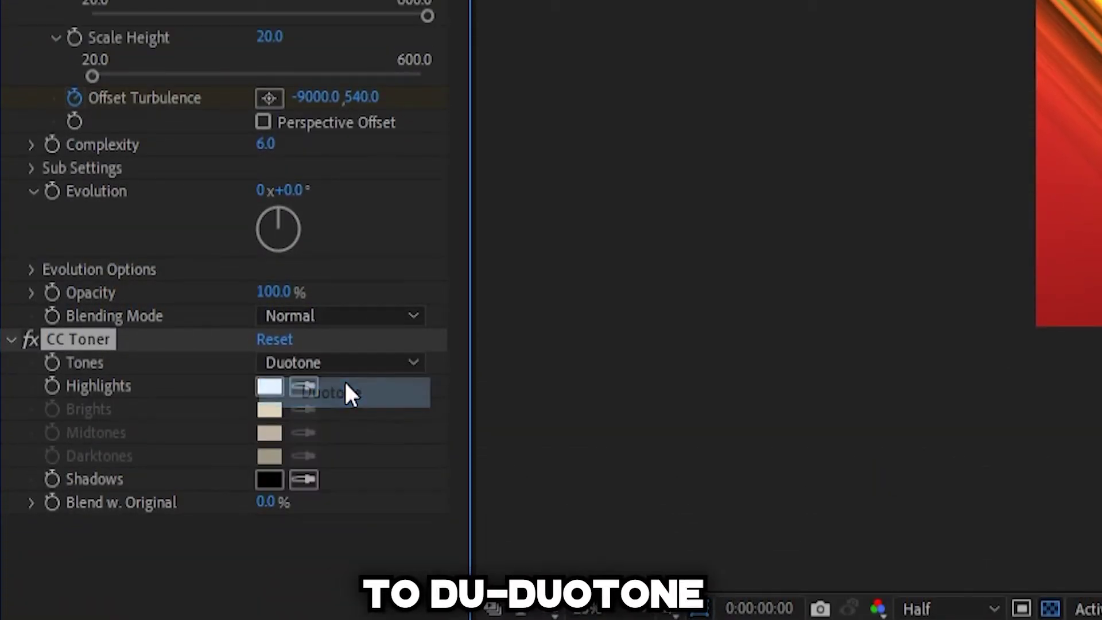
pyautogui.click(270, 478)
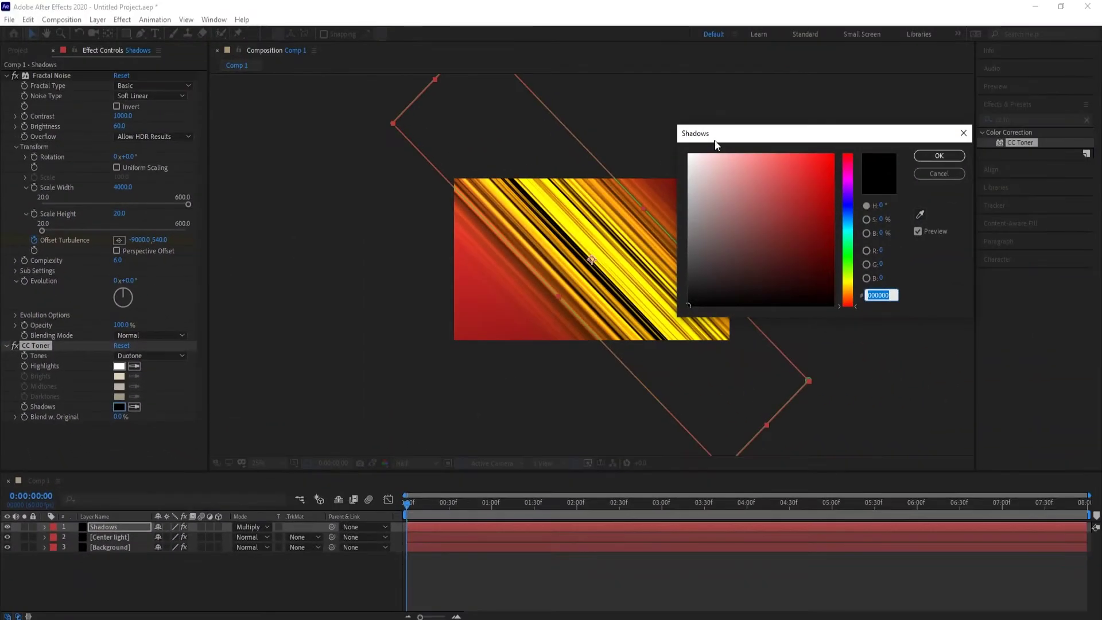
pyautogui.moveTo(716, 144); pyautogui.dragTo(749, 144)
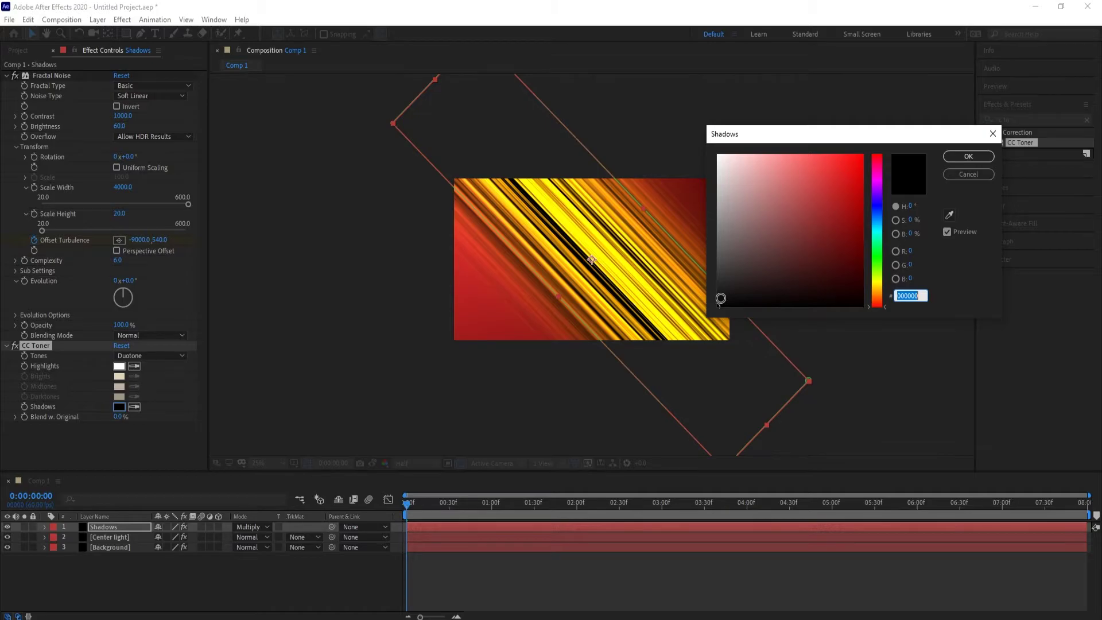
pyautogui.moveTo(722, 298); pyautogui.dragTo(715, 212)
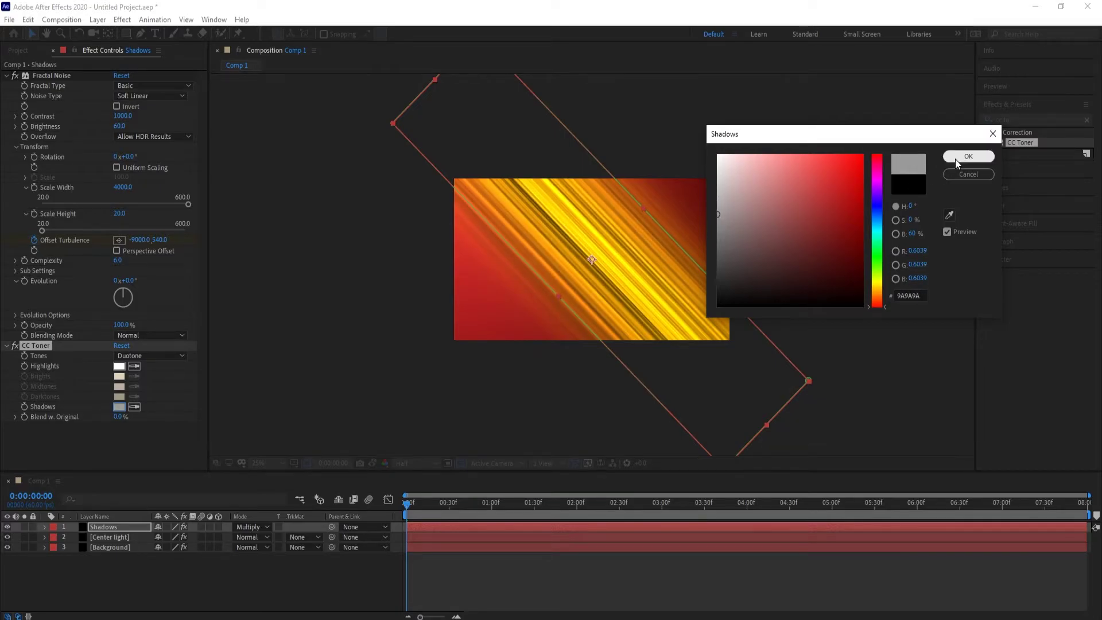
pyautogui.click(956, 160)
# Rotate the Shadows layer to -180° and move it up so the streaks run horizontally
pyautogui.click(416, 504)
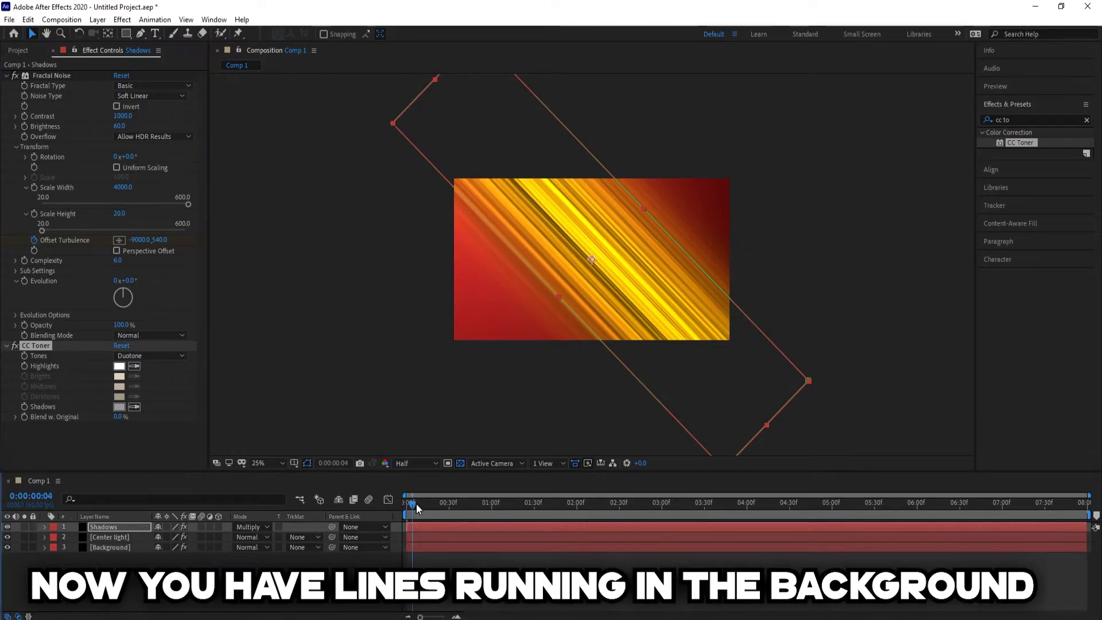
pyautogui.moveTo(416, 504); pyautogui.dragTo(298, 491)
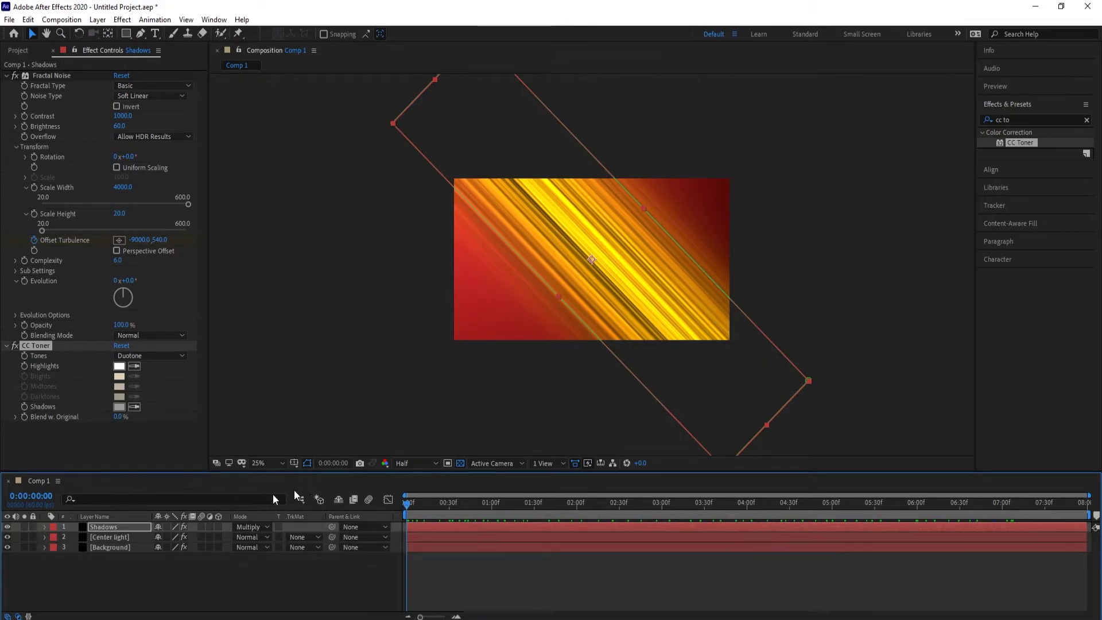
pyautogui.press('r')
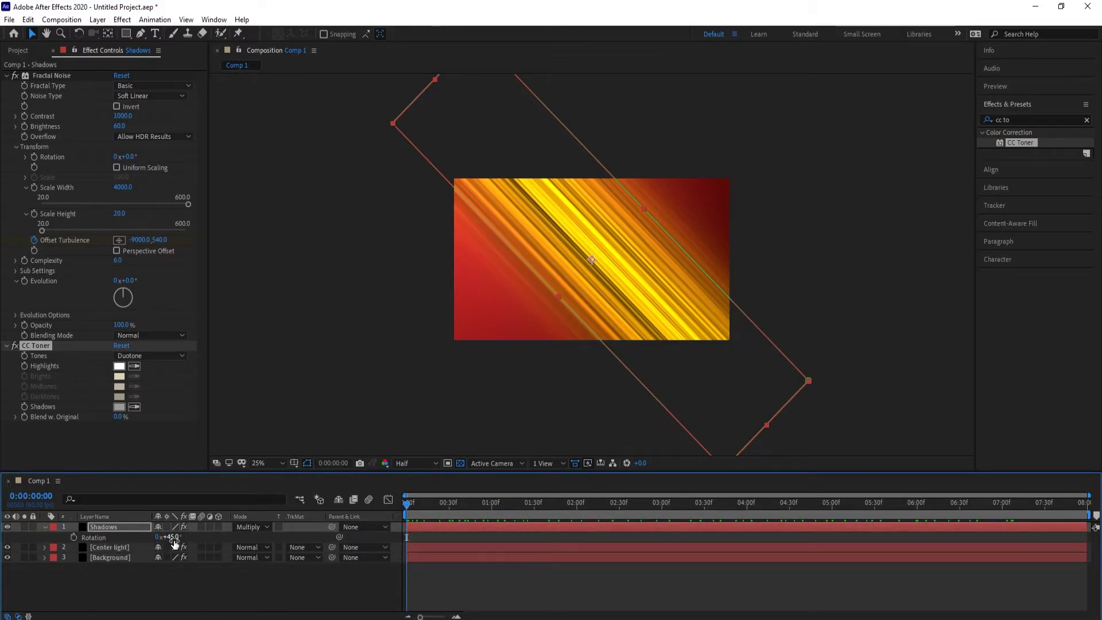
pyautogui.moveTo(165, 537); pyautogui.dragTo(190, 520)
pyautogui.moveTo(466, 501); pyautogui.dragTo(408, 504)
pyautogui.moveTo(181, 539); pyautogui.dragTo(92, 561)
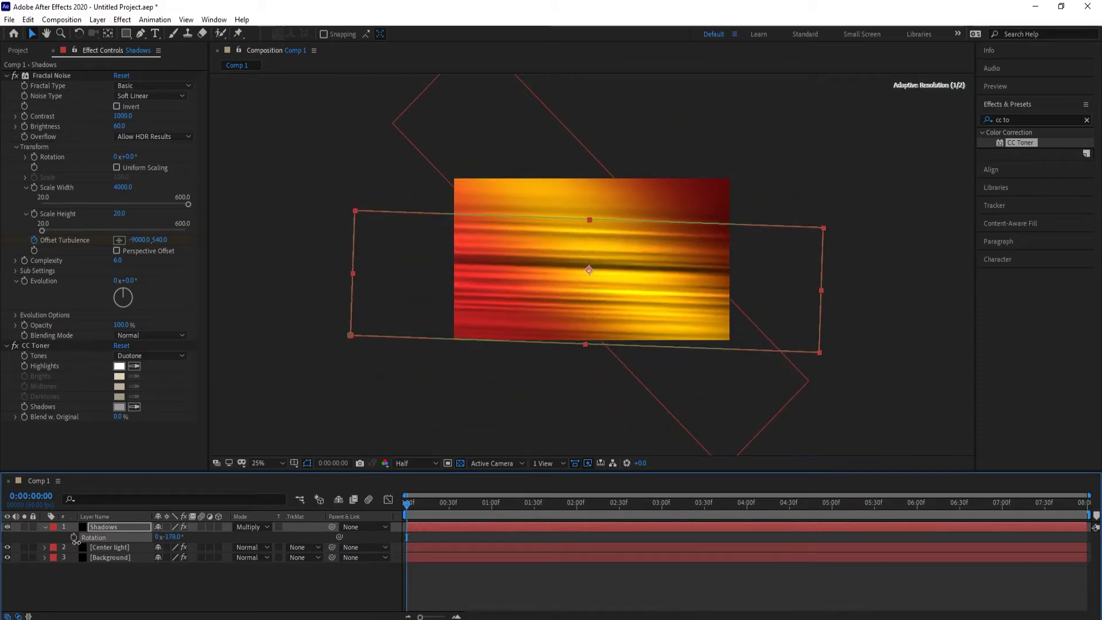
pyautogui.moveTo(514, 297); pyautogui.dragTo(514, 272)
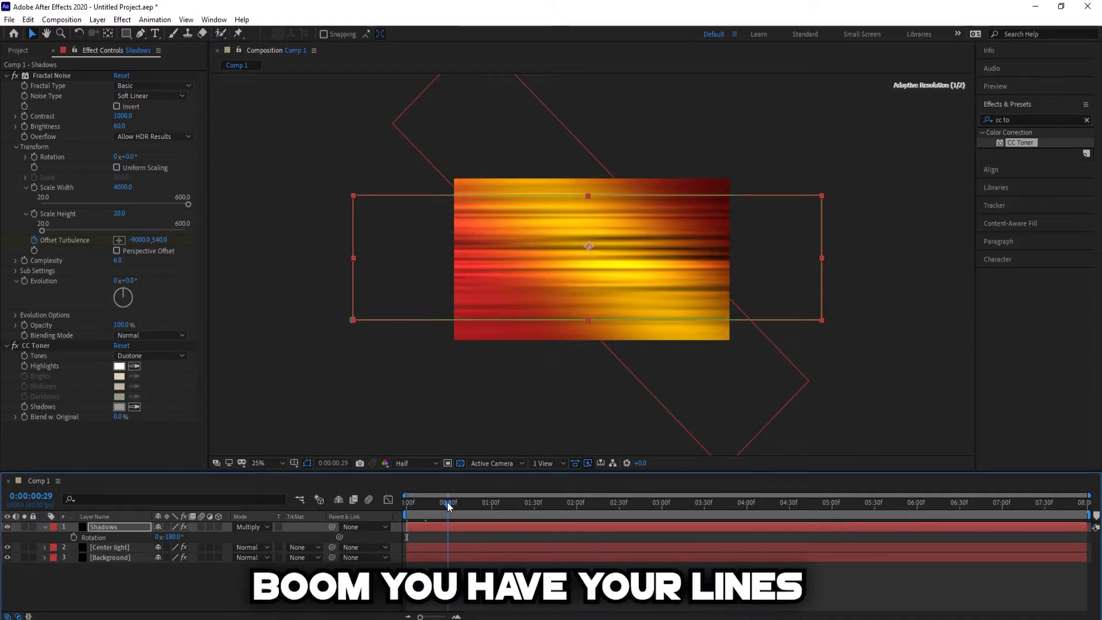
# Preview the horizontal streak animation
pyautogui.click(412, 505)
pyautogui.press('space')
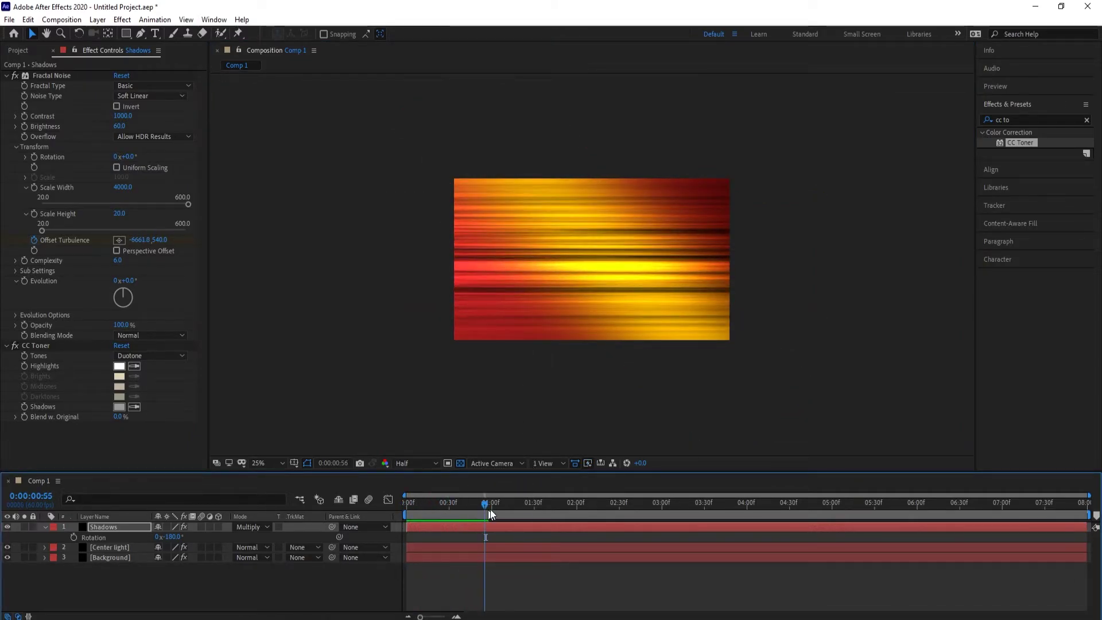
pyautogui.press('space')
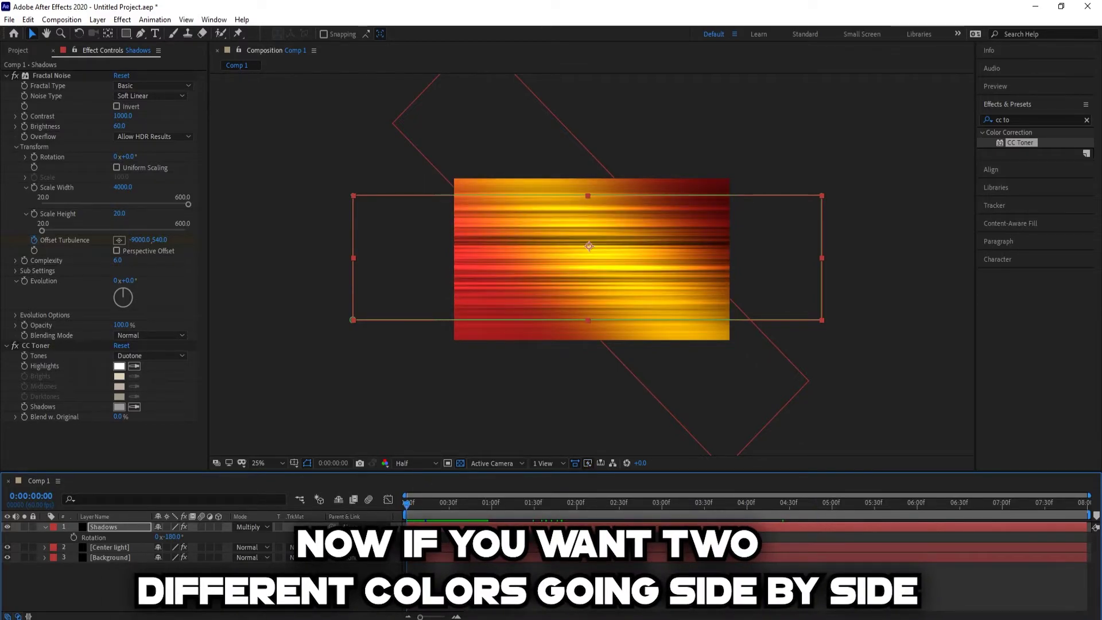
# Create a new black solid layer named 'split' from Layer > New > Solid
pyautogui.click(98, 20)
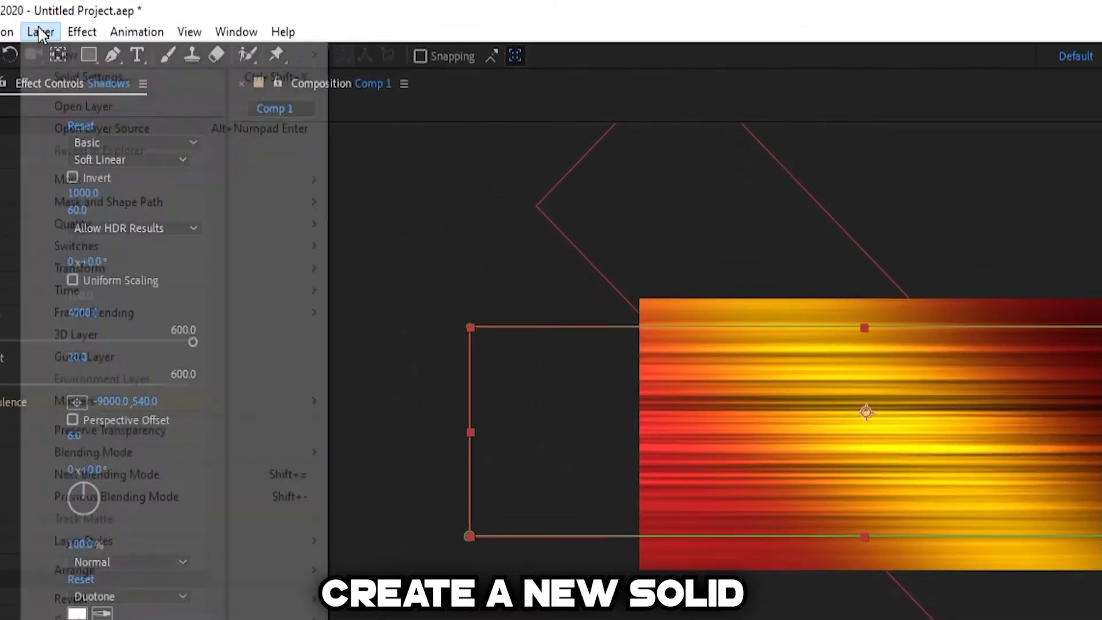
pyautogui.moveTo(108, 31)
pyautogui.click(328, 49)
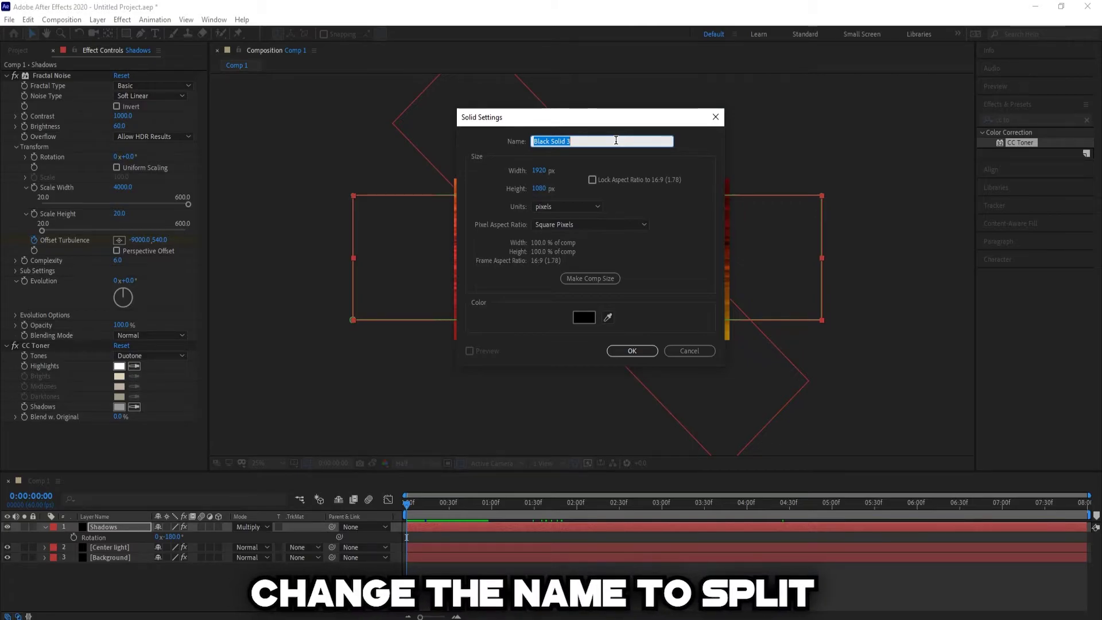
pyautogui.write('split')
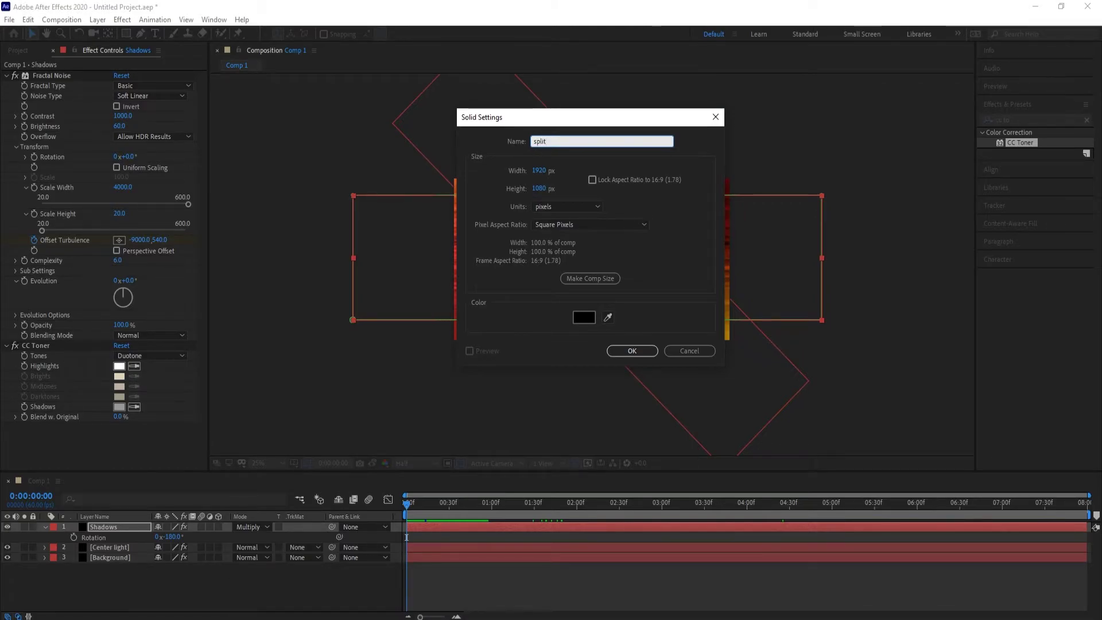
pyautogui.press('Return')
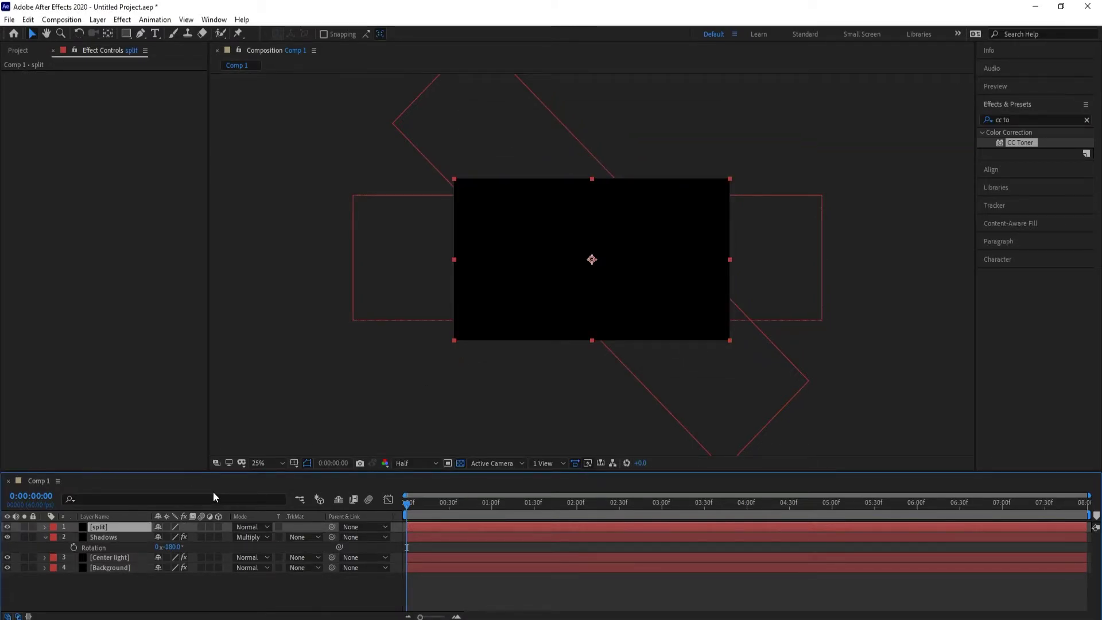
# Rotate the split solid to -29.5° and deselect it
pyautogui.press('r')
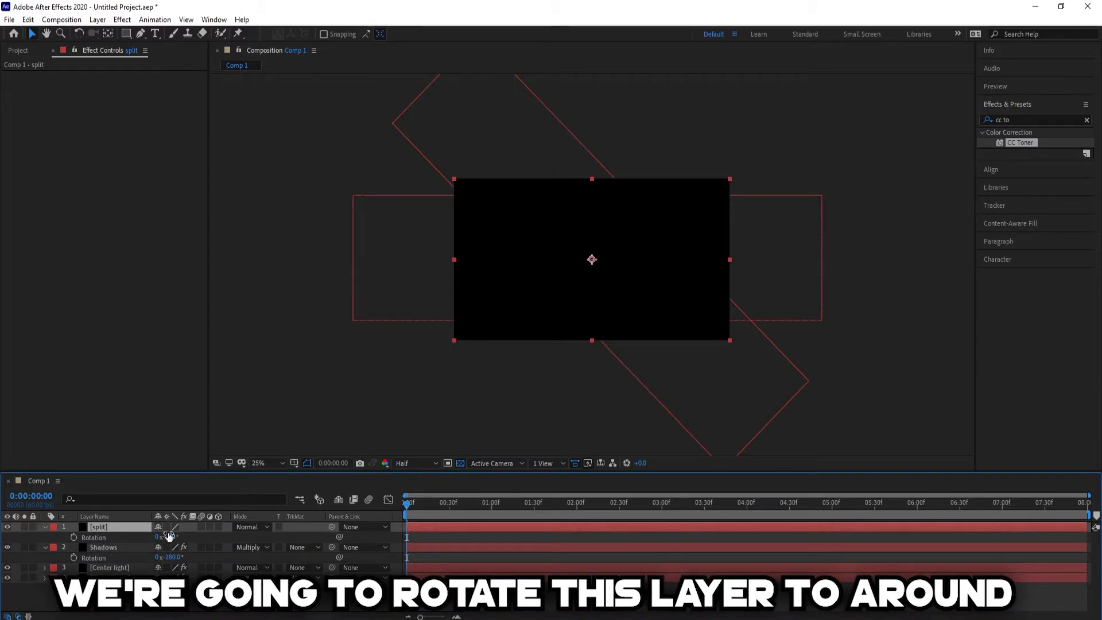
pyautogui.click(170, 535)
pyautogui.write('-')
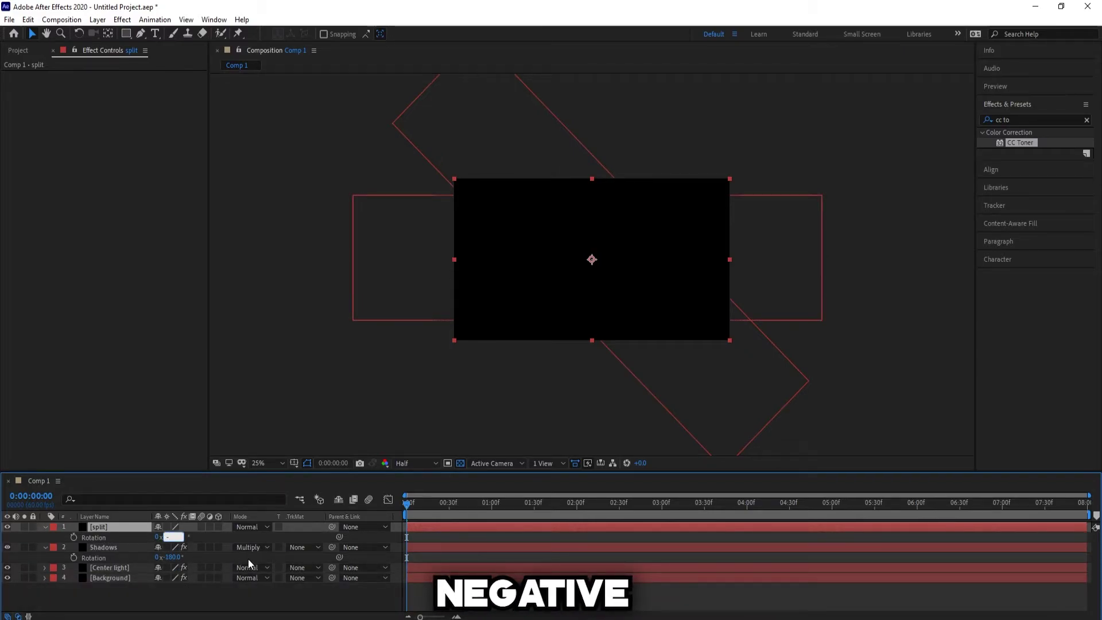
pyautogui.write('29.5')
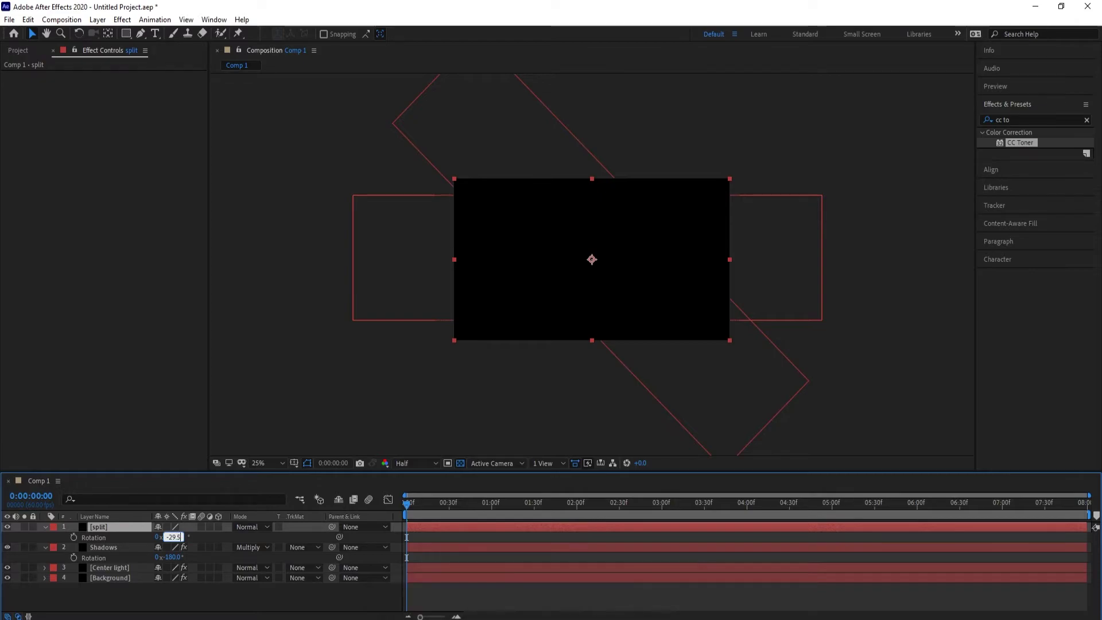
pyautogui.click(670, 275)
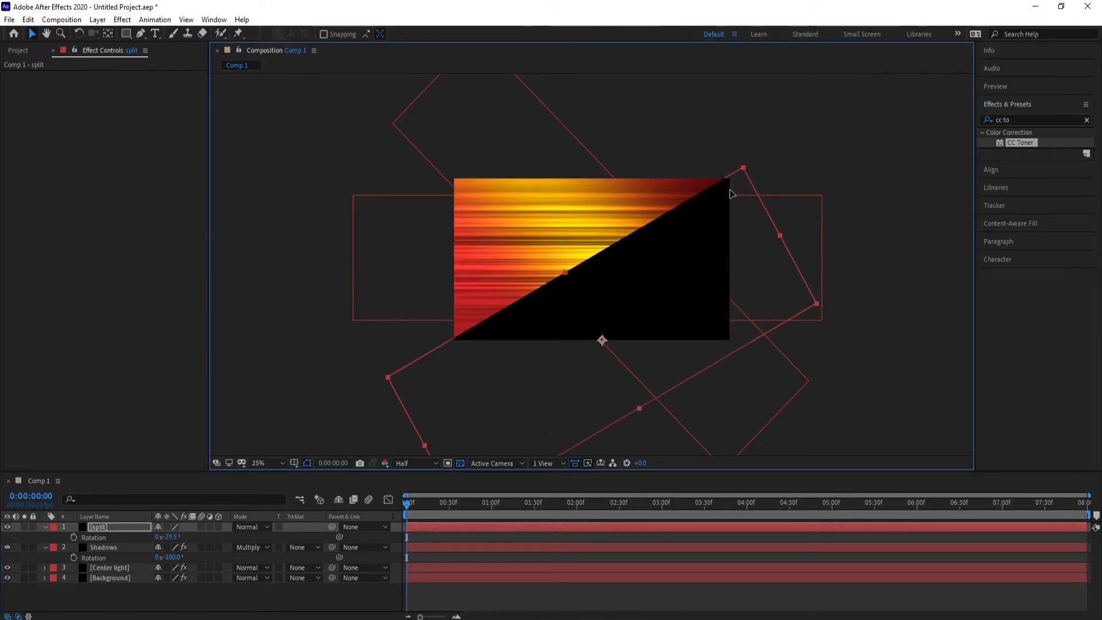
pyautogui.hotkey('ctrl', 'shift', 'a')
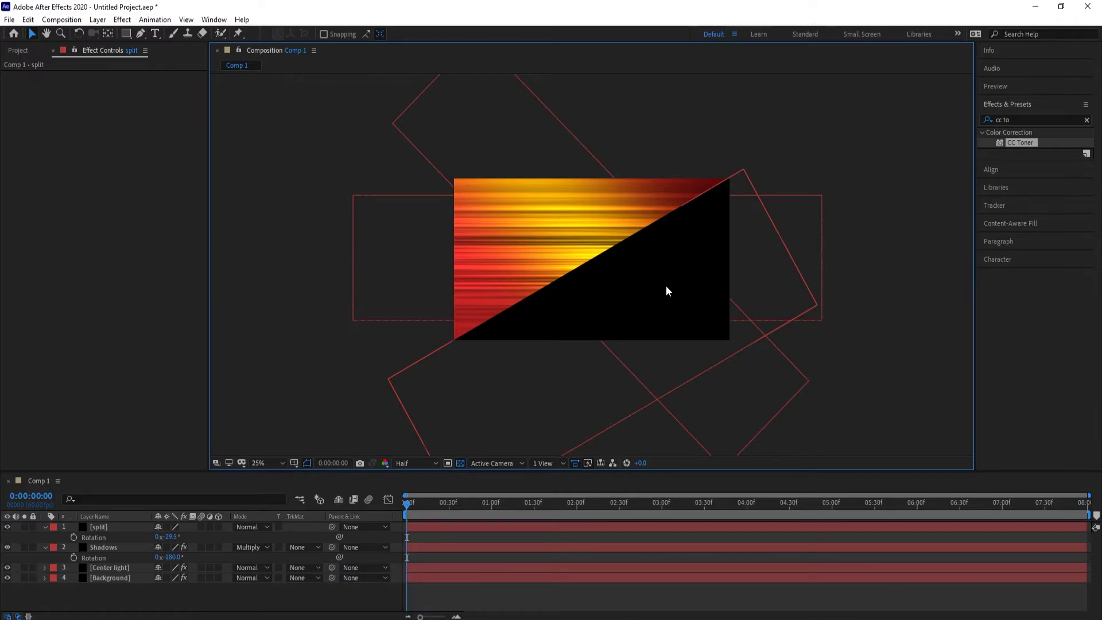
# Duplicate the Shadows and Center light layers and move the copies above split
pyautogui.click(46, 527)
pyautogui.click(46, 536)
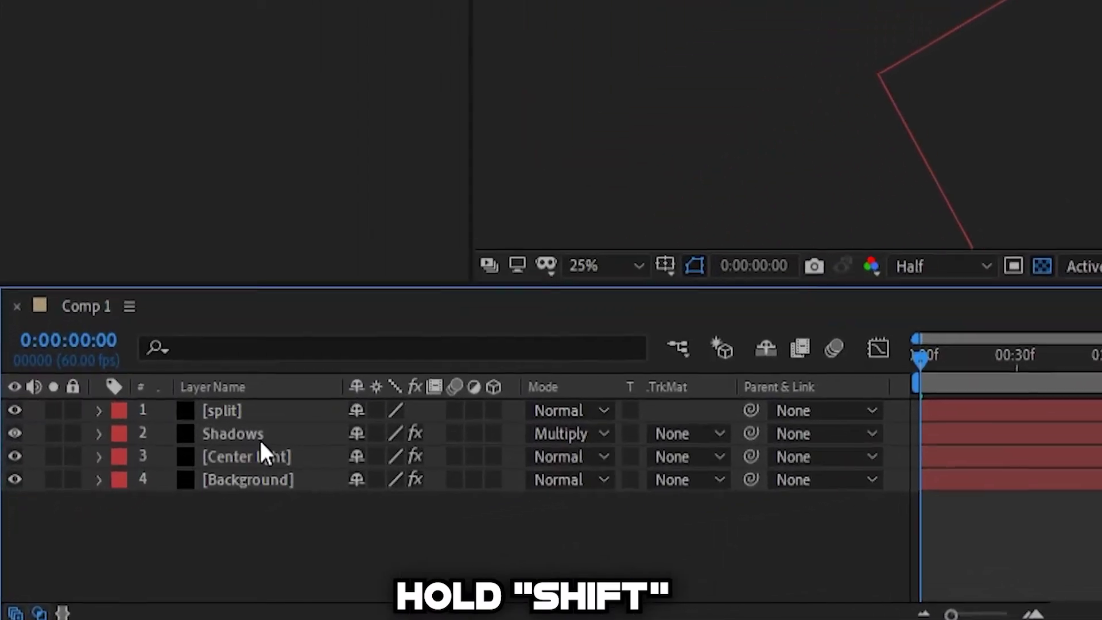
pyautogui.keyDown('shift'); pyautogui.click(129, 531); pyautogui.keyUp('shift')
pyautogui.keyDown('shift'); pyautogui.click(132, 539); pyautogui.keyUp('shift')
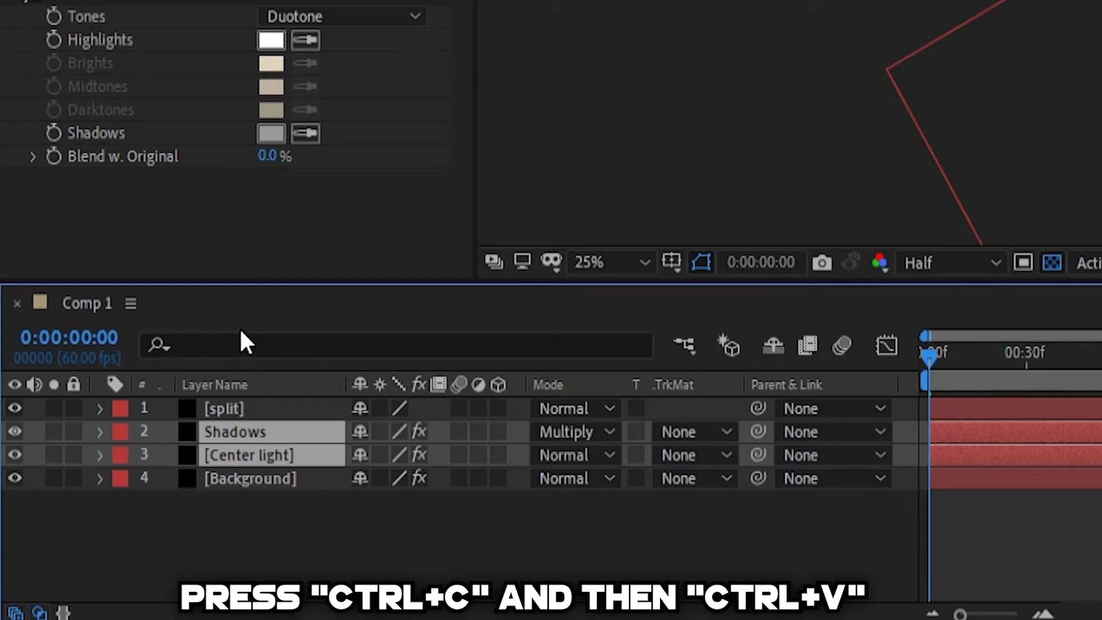
pyautogui.hotkey('ctrl', 'c')
pyautogui.hotkey('ctrl', 'v')
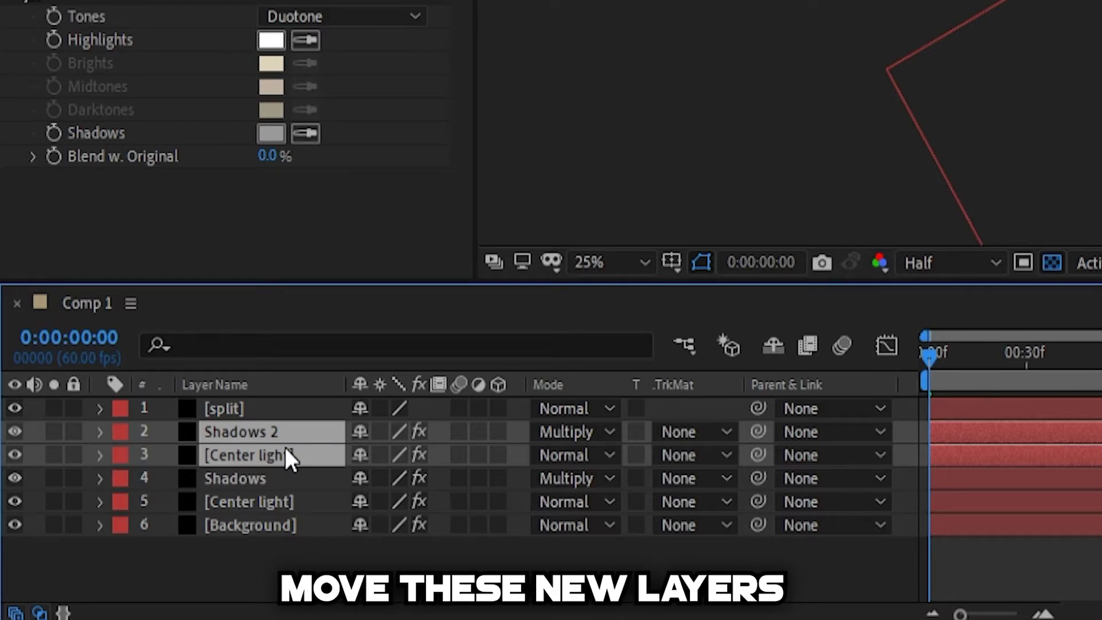
pyautogui.moveTo(285, 446); pyautogui.dragTo(273, 405)
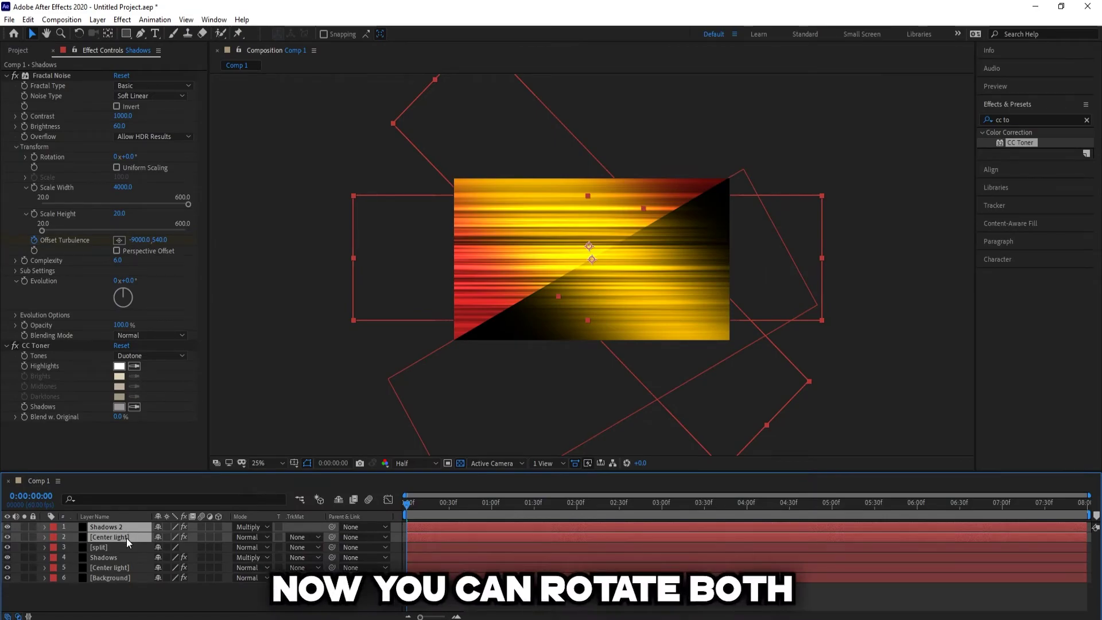
# Rotate the copied Center light layer to 151°
pyautogui.click(108, 548)
pyautogui.click(122, 537)
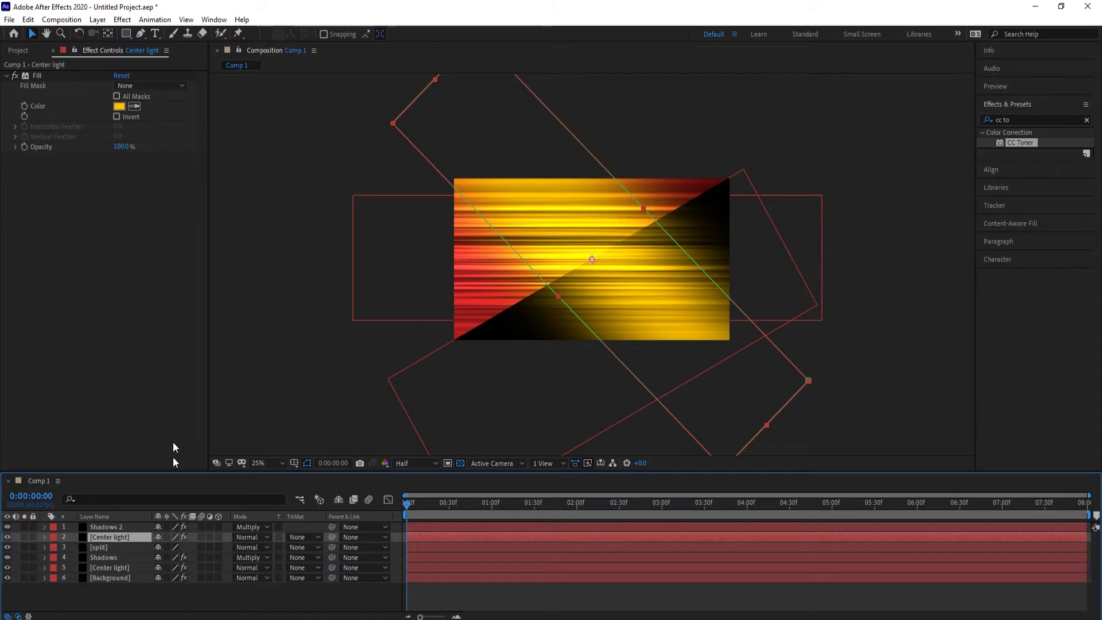
pyautogui.press('r')
pyautogui.moveTo(175, 547); pyautogui.dragTo(233, 547)
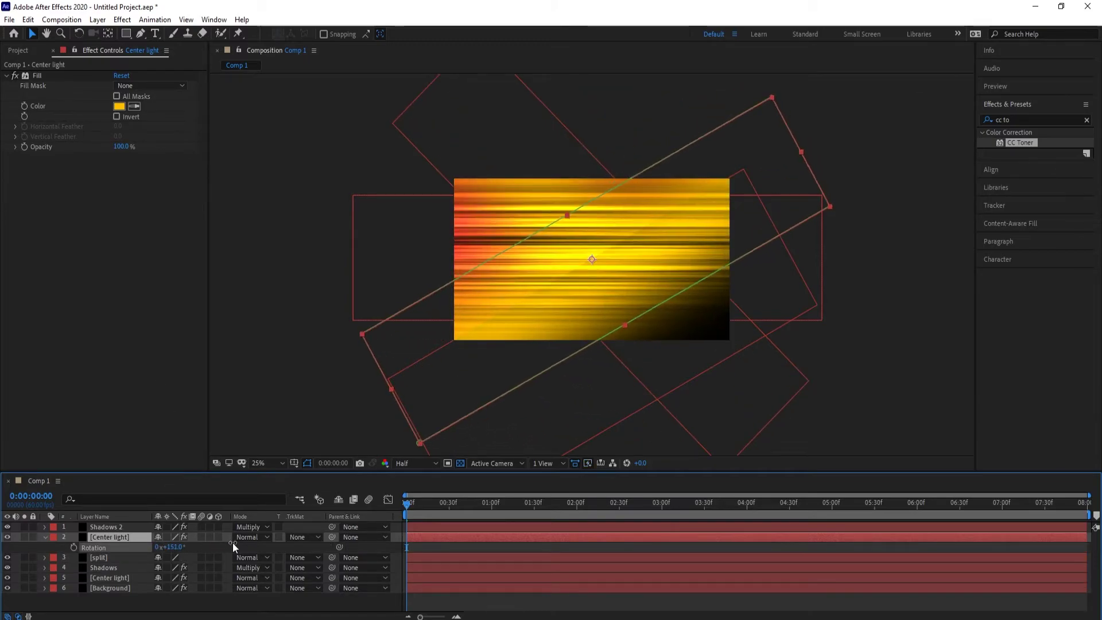
# Rotate the Shadows 2 layer to 150°
pyautogui.click(103, 527)
pyautogui.press('r')
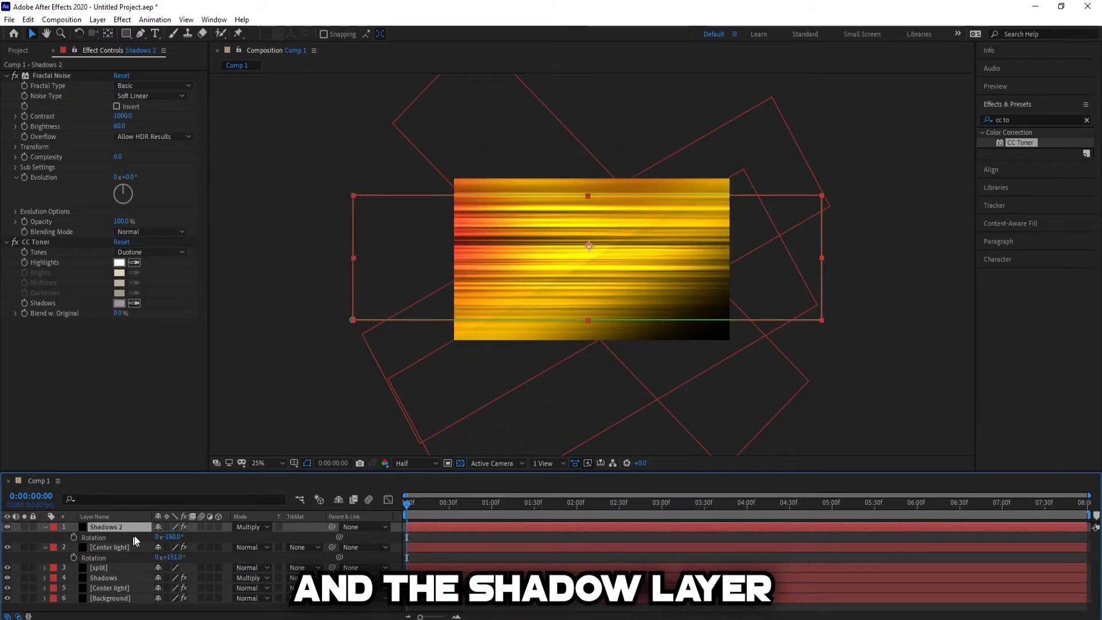
pyautogui.click(173, 537)
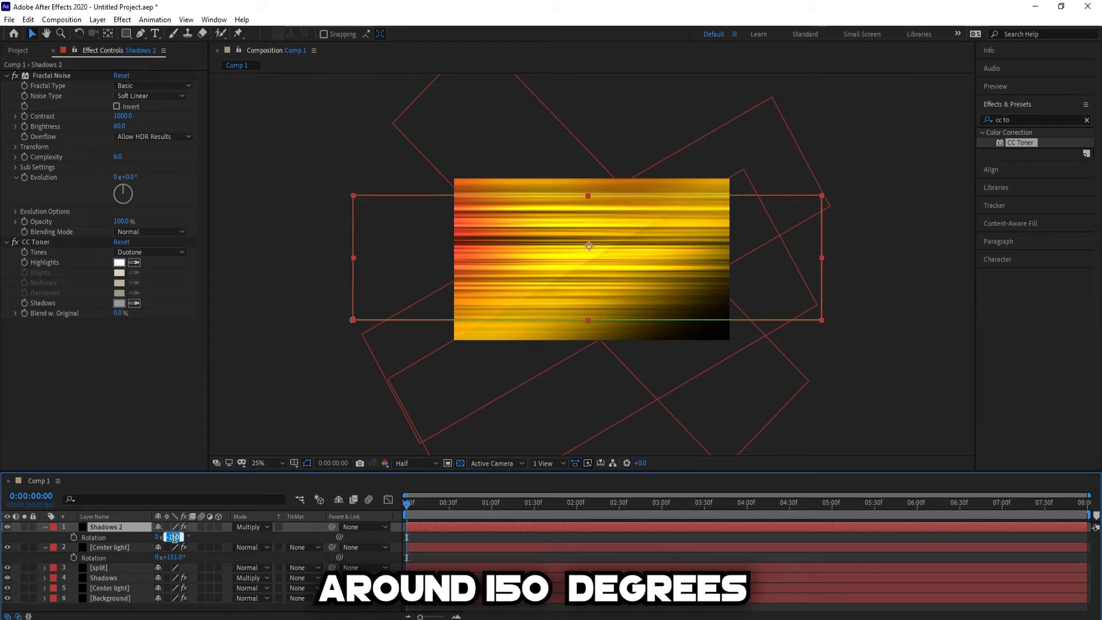
pyautogui.write('150')
pyautogui.press('Return')
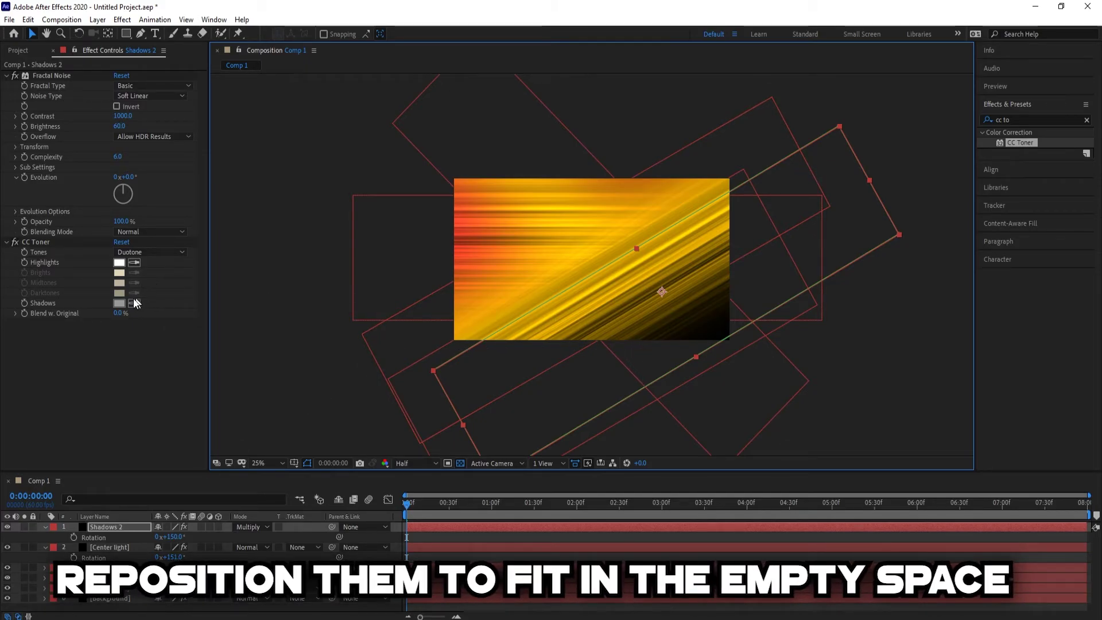
# Change the copied Center light's fill colour to blue, hex 0022FF
pyautogui.click(123, 547)
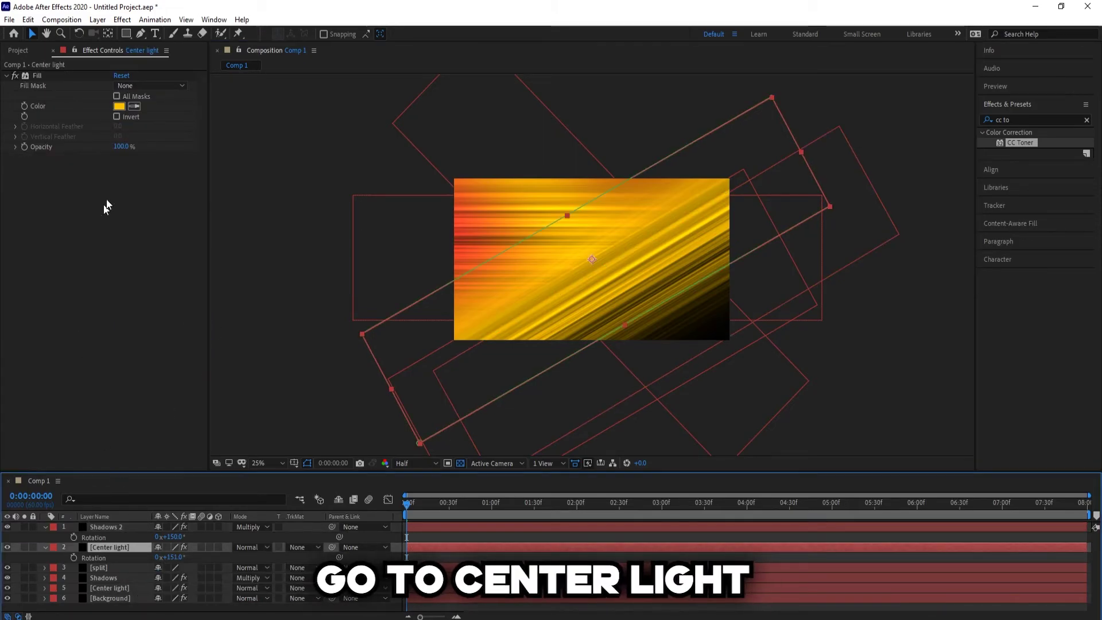
pyautogui.click(120, 106)
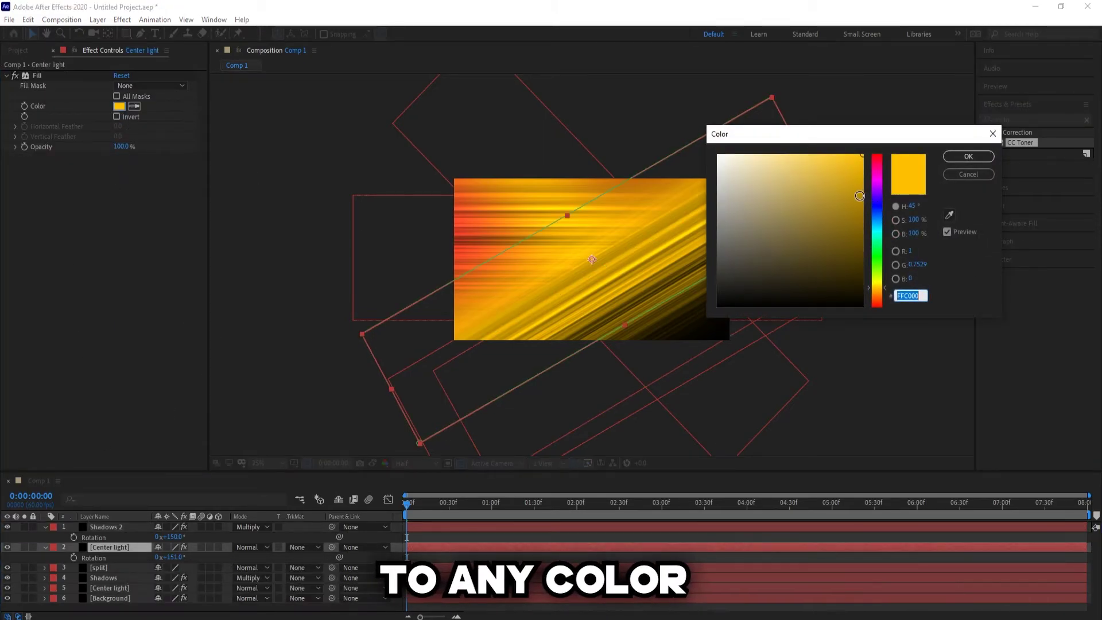
pyautogui.click(877, 208)
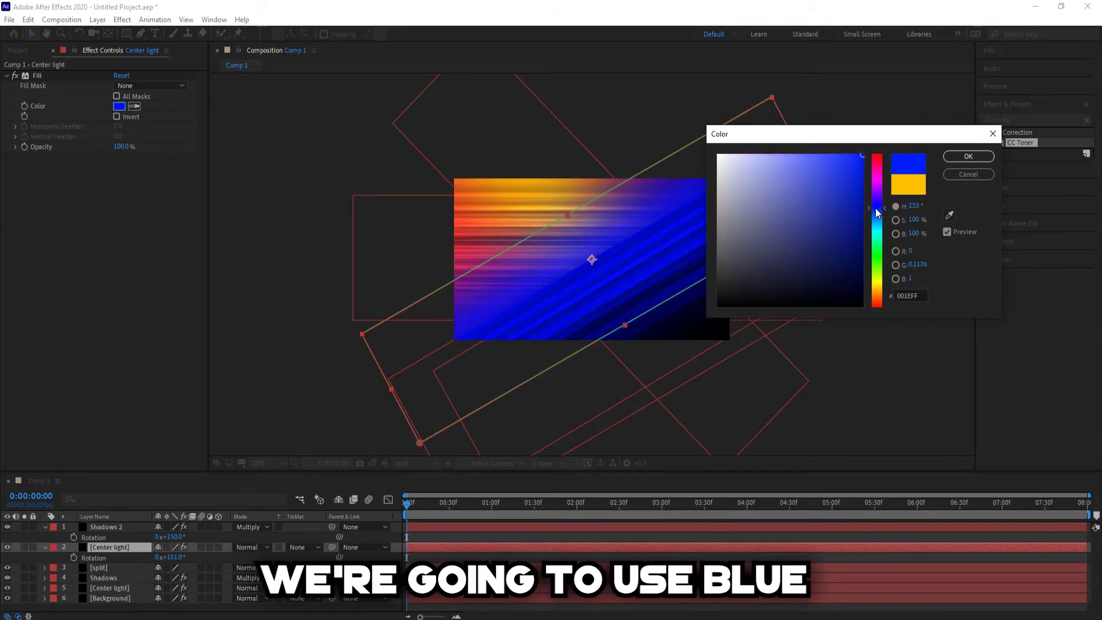
pyautogui.click(919, 296)
pyautogui.write('002')
pyautogui.press('capslock')
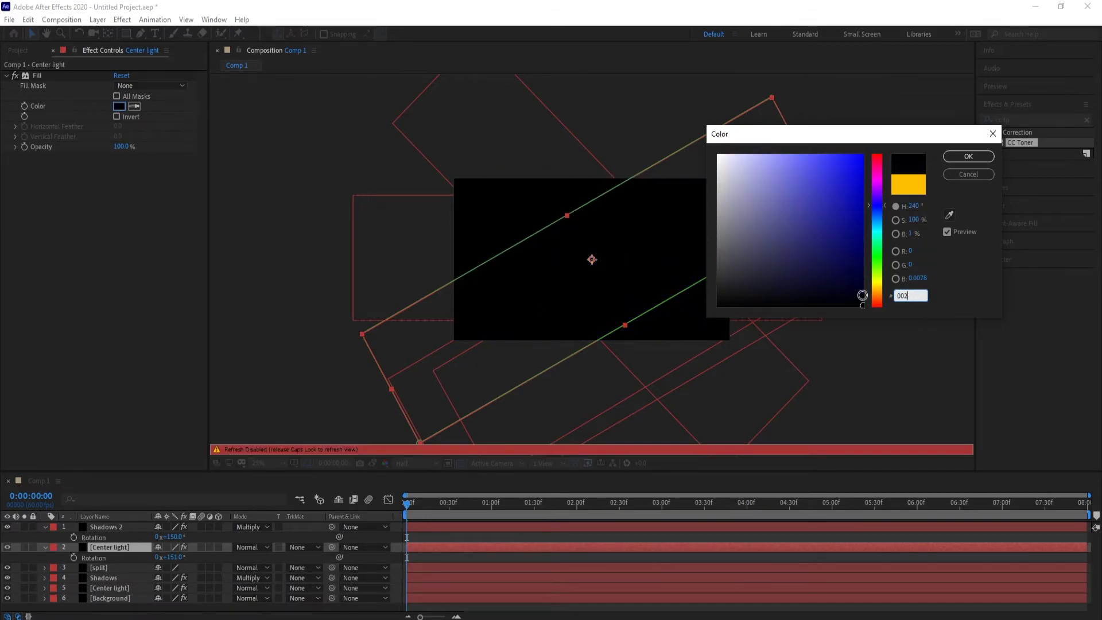
pyautogui.write('2FF')
pyautogui.press('Return')
pyautogui.press('capslock')
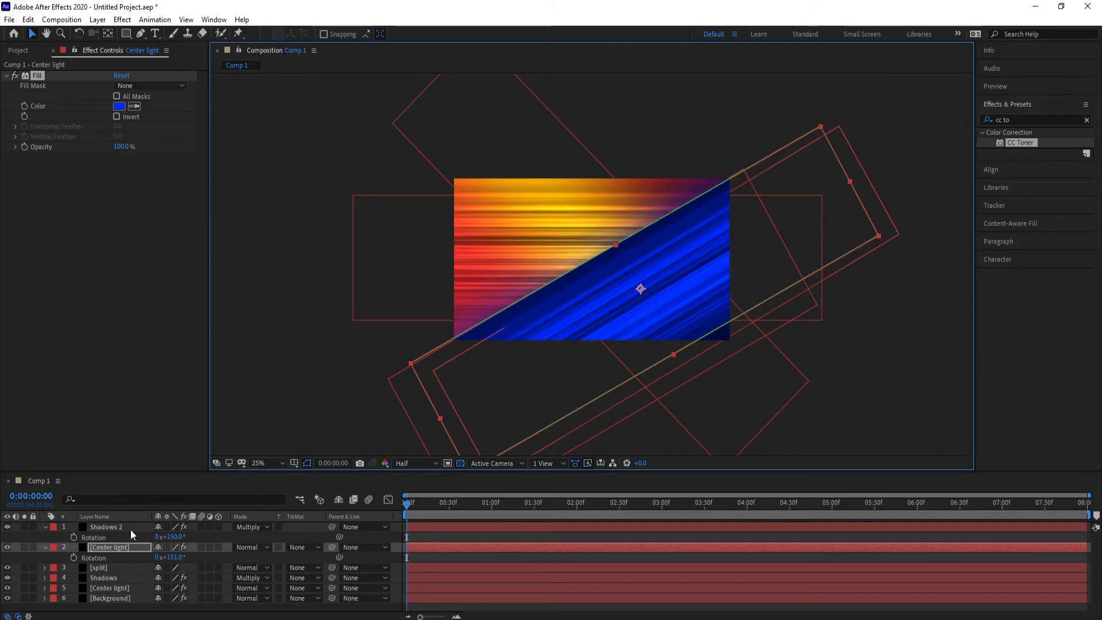
# Shift the Shadows 2 streaks down-right and collapse the copied layers' properties
pyautogui.click(115, 527)
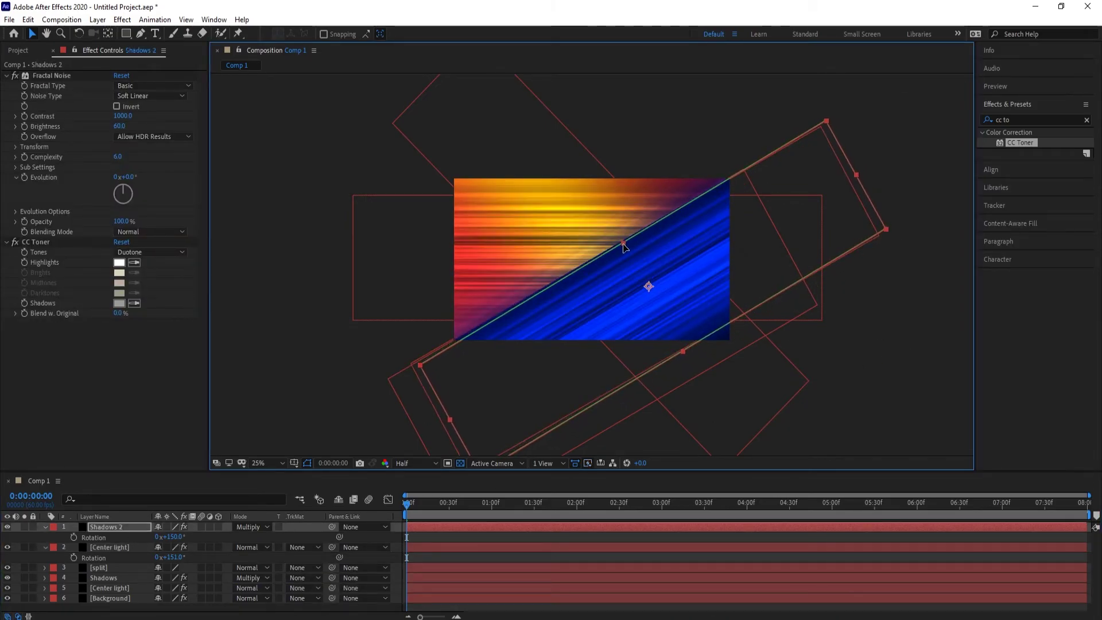
pyautogui.moveTo(623, 242); pyautogui.dragTo(632, 255)
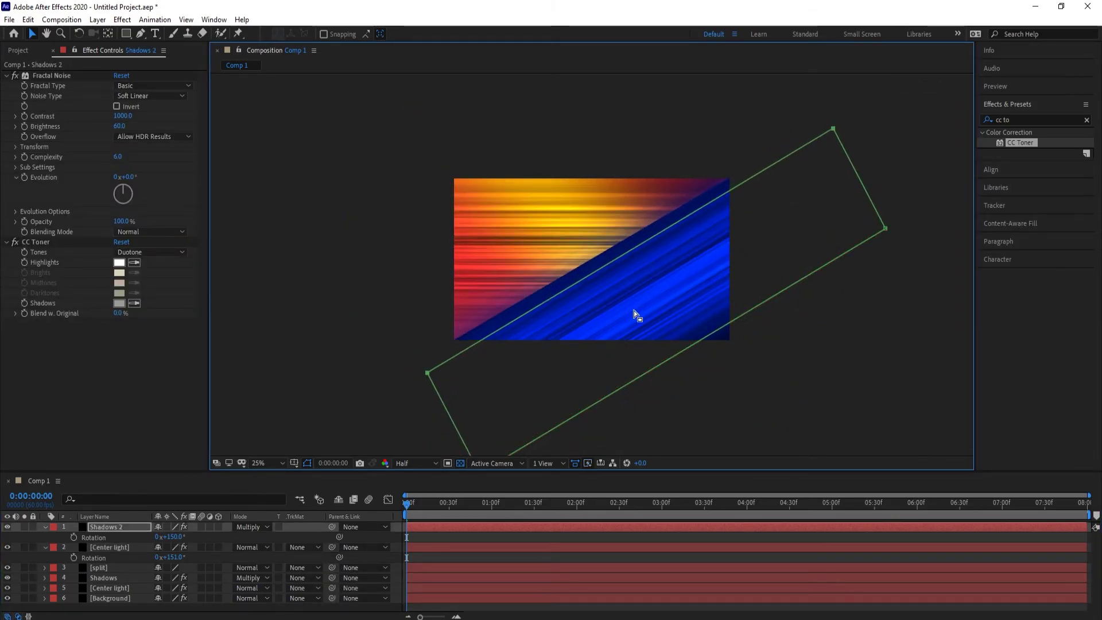
pyautogui.hotkey('ctrl', 'a')
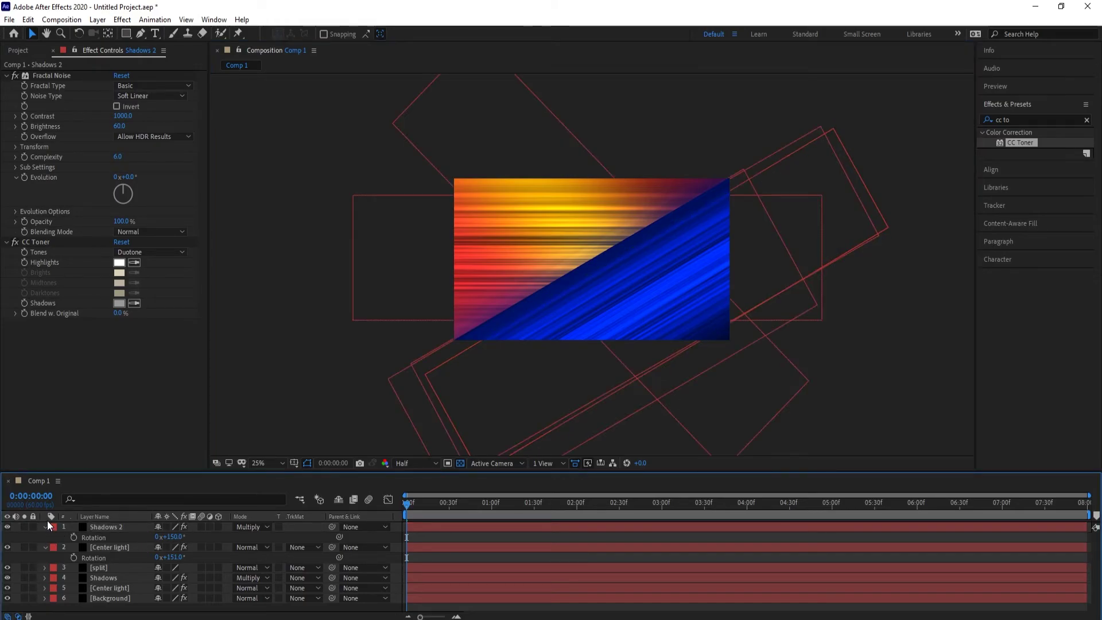
pyautogui.click(46, 528)
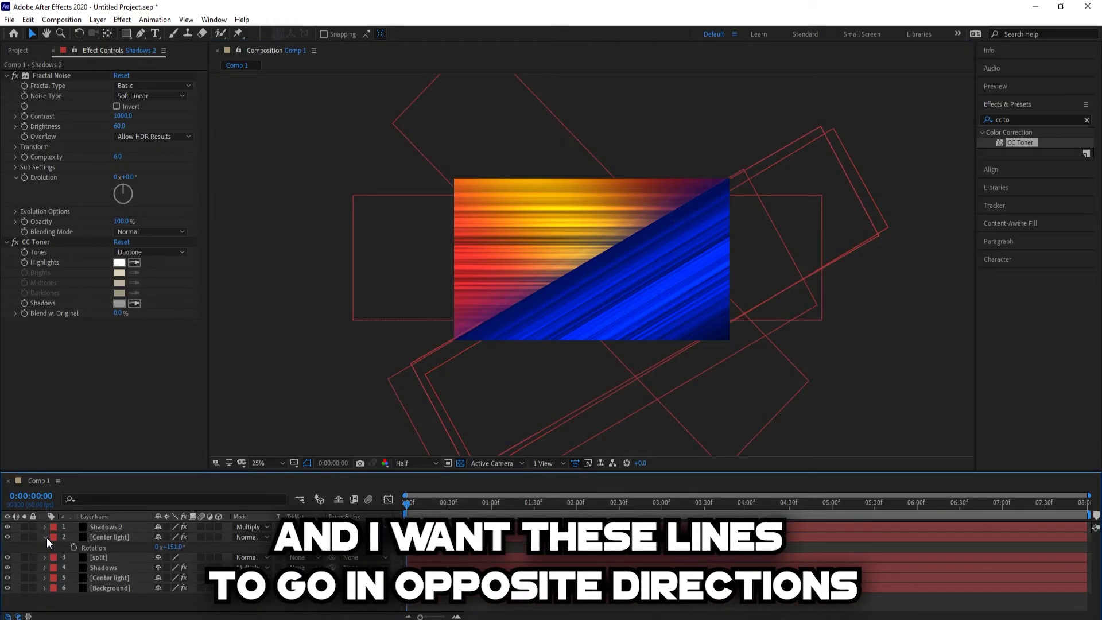
pyautogui.click(47, 538)
# Rotate the original Shadows layer to -1x-28° and nudge it slightly upward
pyautogui.click(111, 557)
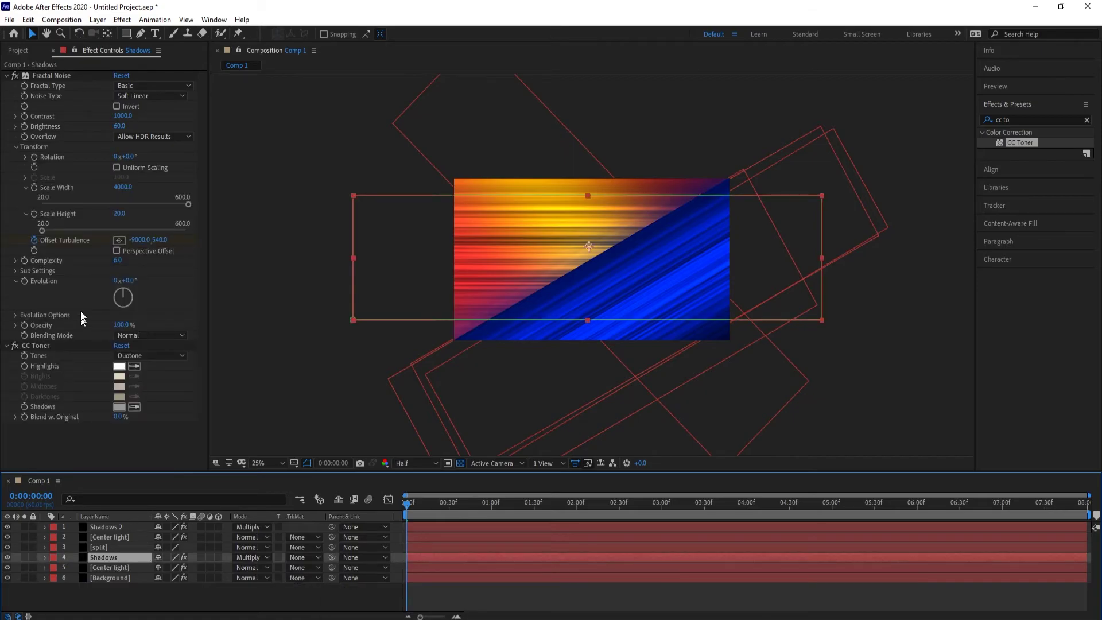
pyautogui.press('r')
pyautogui.moveTo(588, 190); pyautogui.dragTo(520, 144)
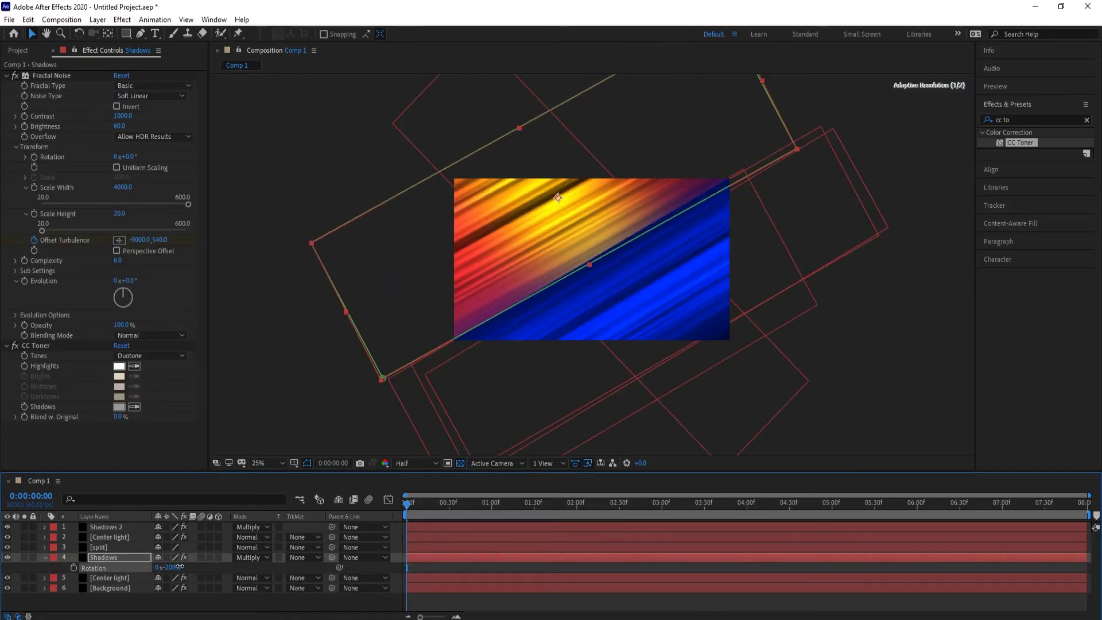
pyautogui.click(439, 508)
pyautogui.moveTo(439, 508); pyautogui.dragTo(365, 497)
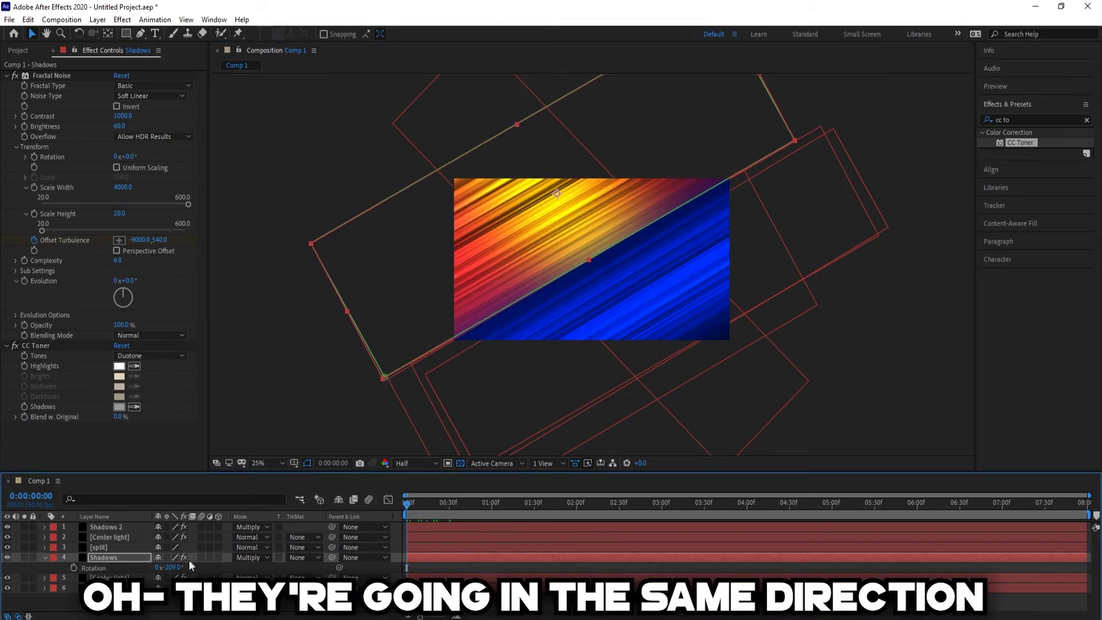
pyautogui.moveTo(175, 570); pyautogui.dragTo(71, 568)
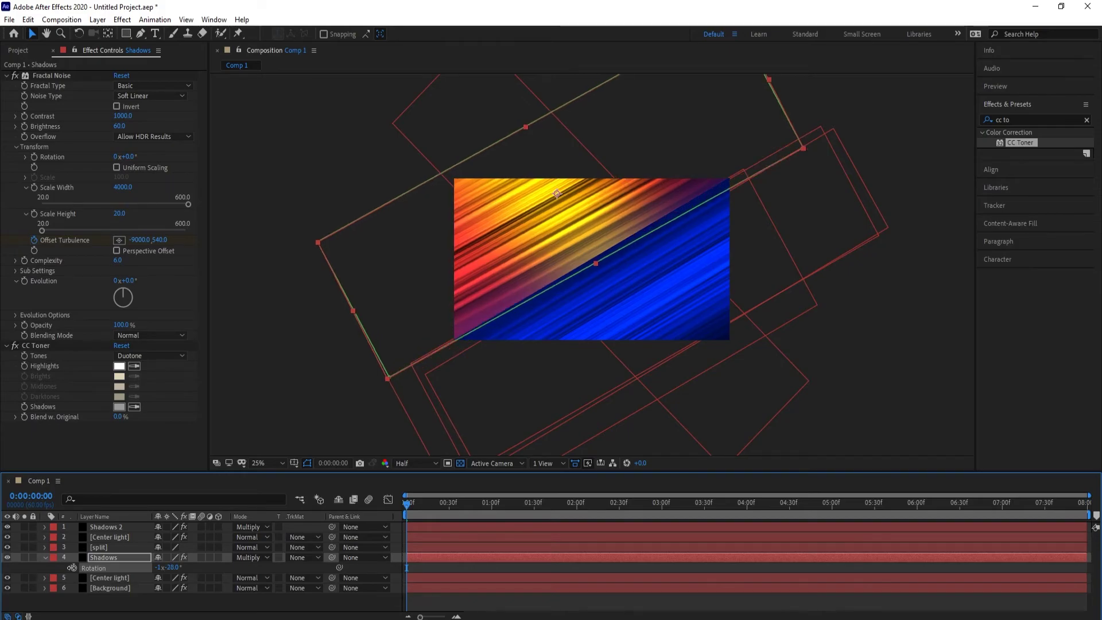
pyautogui.moveTo(470, 307); pyautogui.dragTo(468, 301)
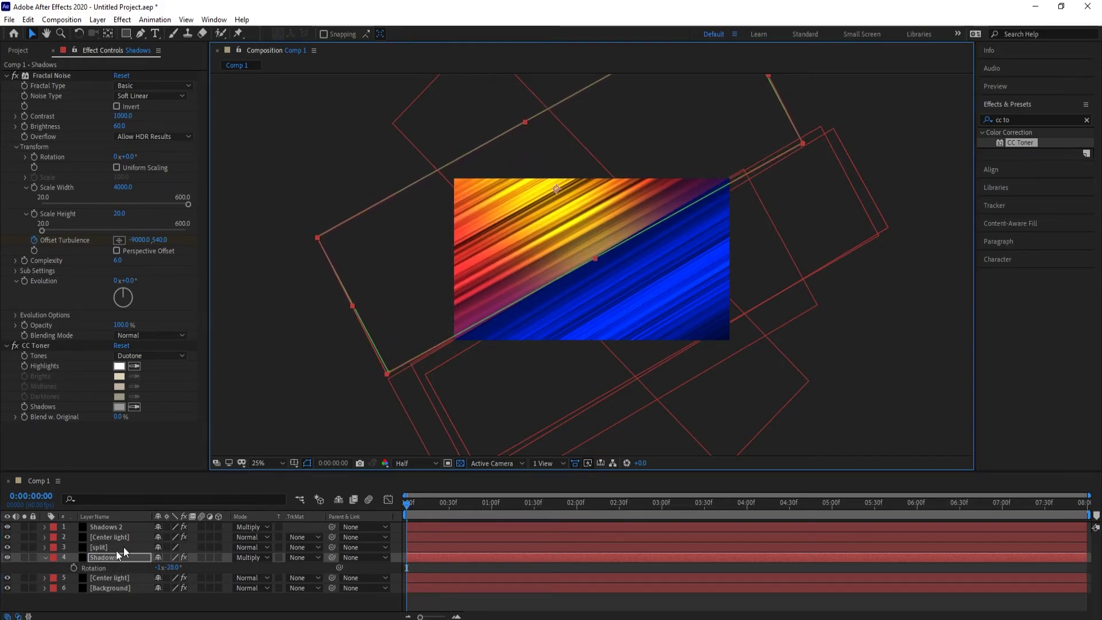
pyautogui.click(432, 411)
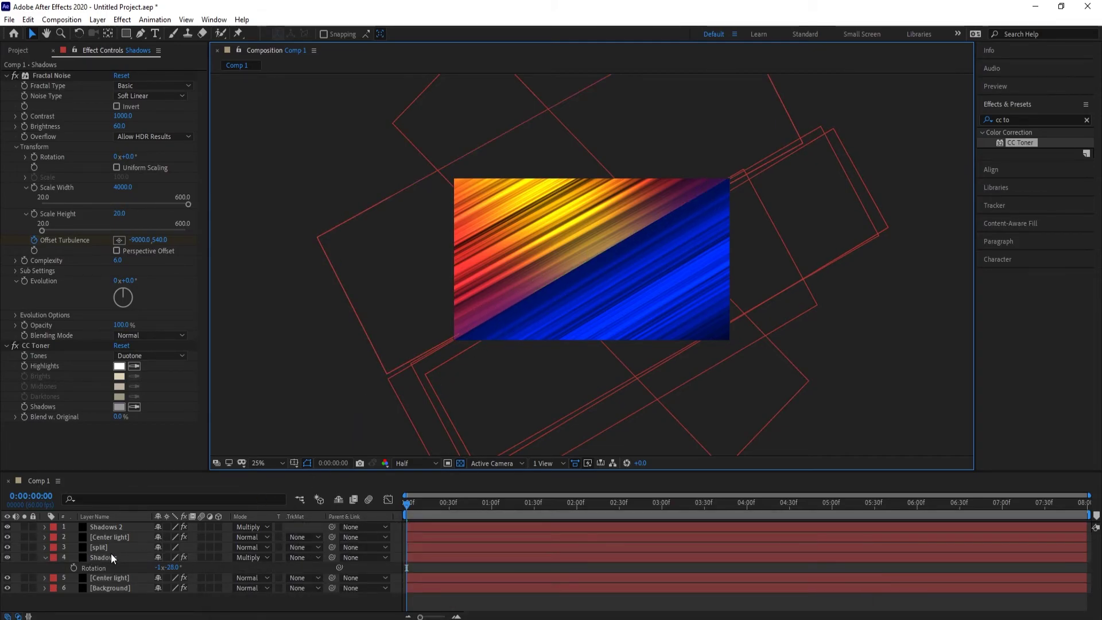
# Move the Center light mask down, then reposition and stretch Shadows 2 onto the diagonal split
pyautogui.click(119, 539)
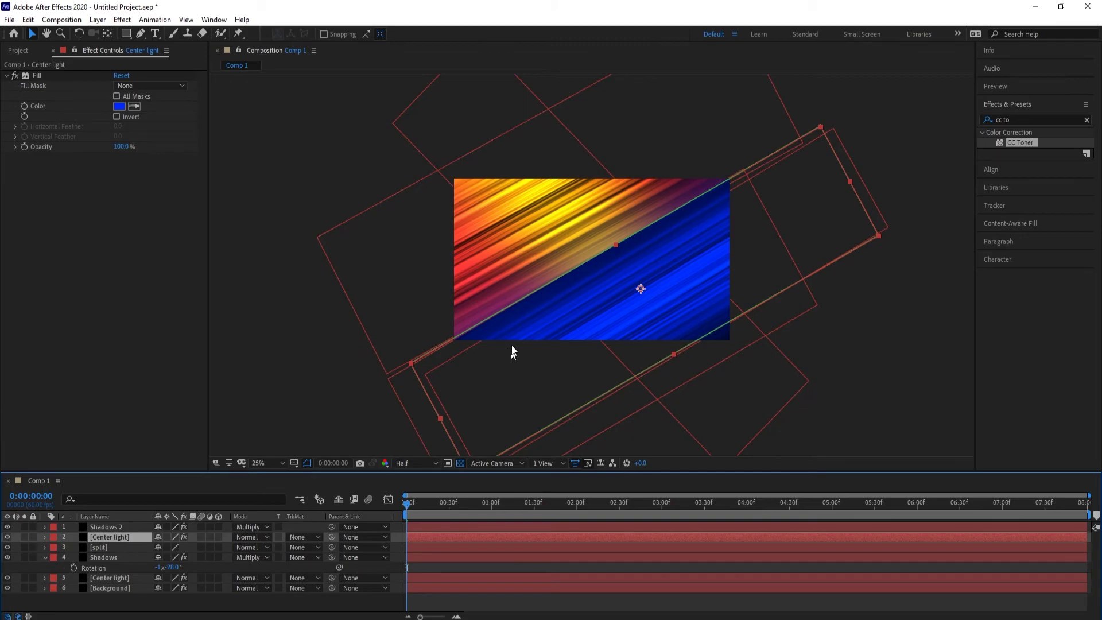
pyautogui.moveTo(617, 249); pyautogui.dragTo(623, 265)
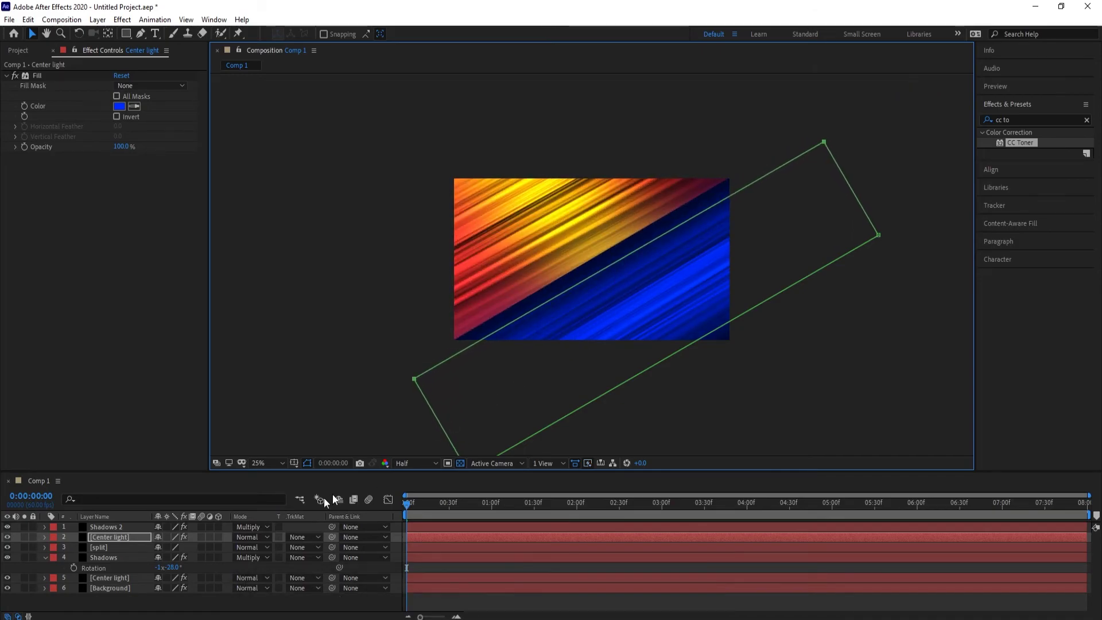
pyautogui.click(101, 527)
pyautogui.moveTo(634, 333); pyautogui.dragTo(629, 318)
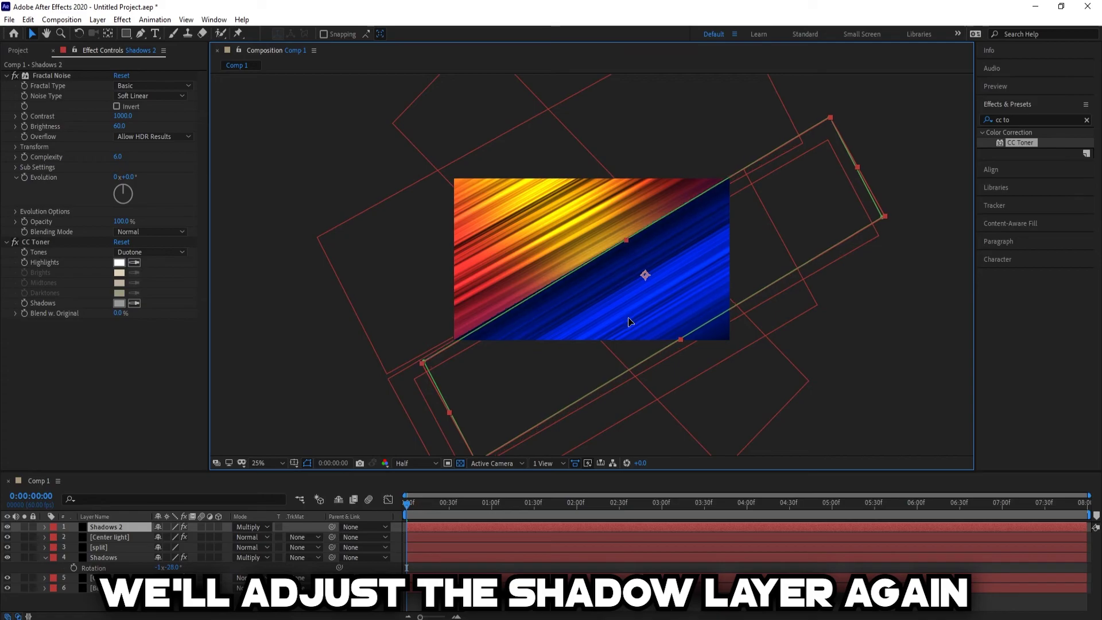
pyautogui.hotkey('shift', 'Up')
pyautogui.hotkey('shift', 'Up')
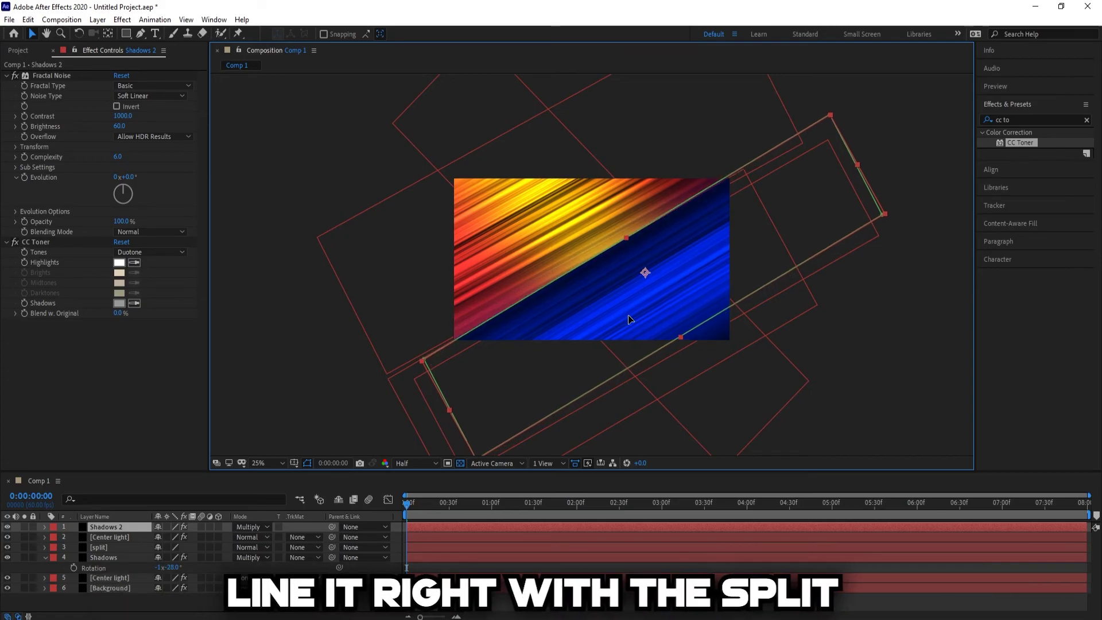
pyautogui.moveTo(683, 337); pyautogui.dragTo(701, 357)
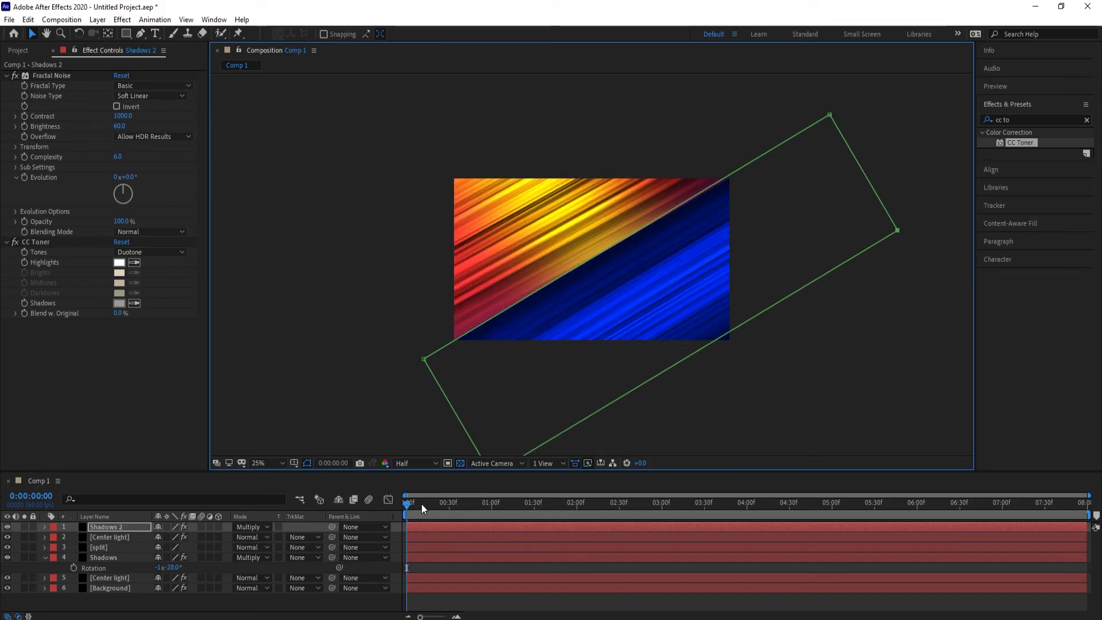
pyautogui.moveTo(422, 504); pyautogui.dragTo(523, 504)
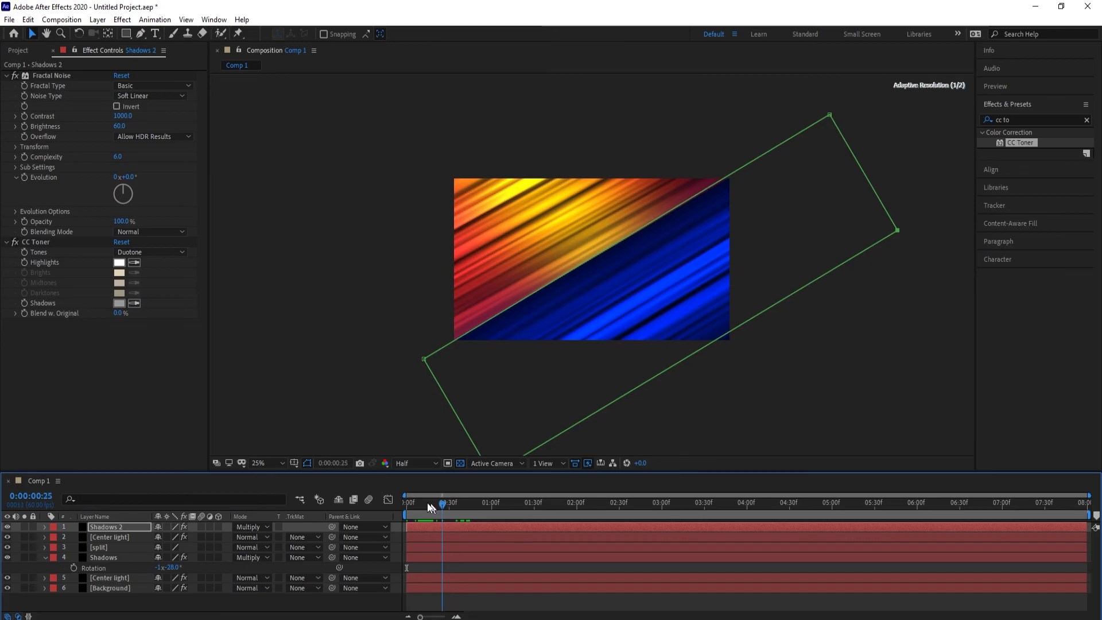
# Preview Comp 1, pausing once, to check the red-yellow and blue streaks moving apart along the diagonal
pyautogui.press('space')
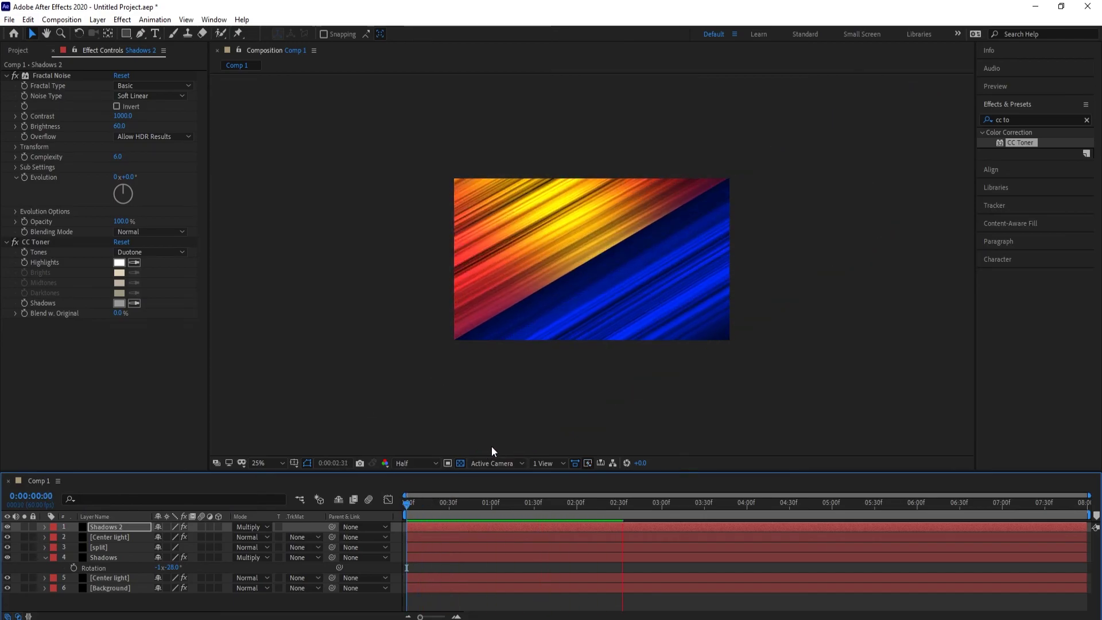
pyautogui.press('space')
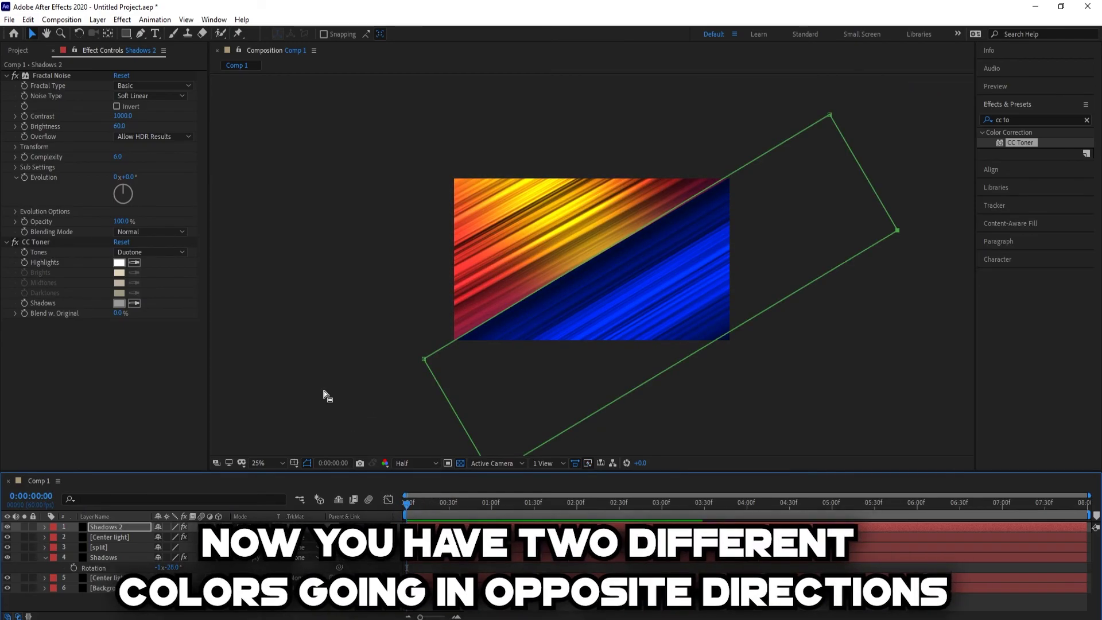
pyautogui.press('space')
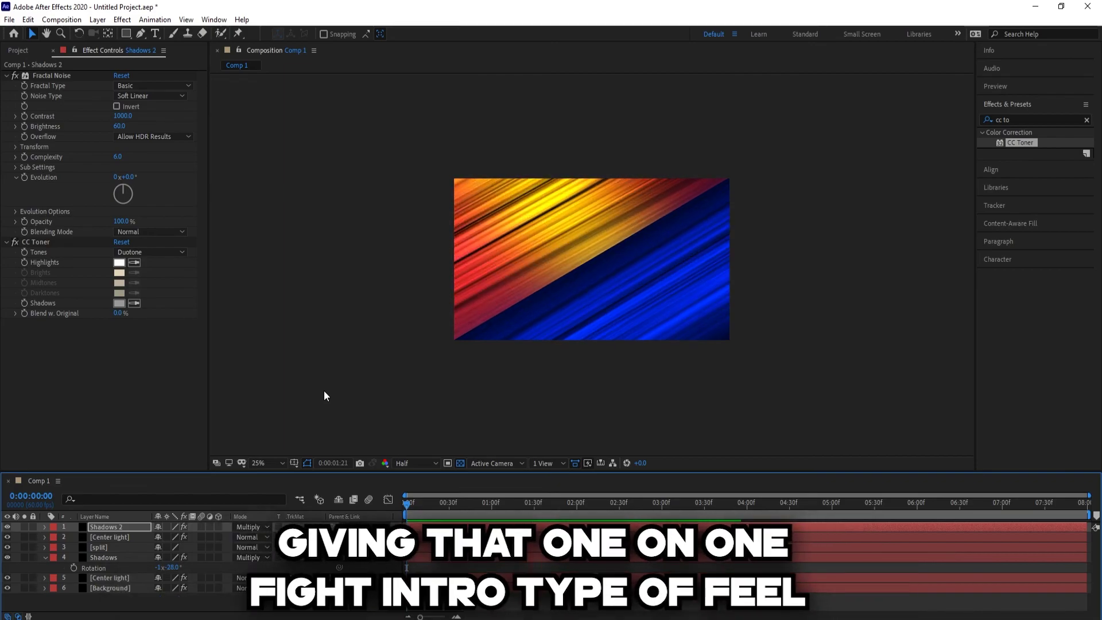